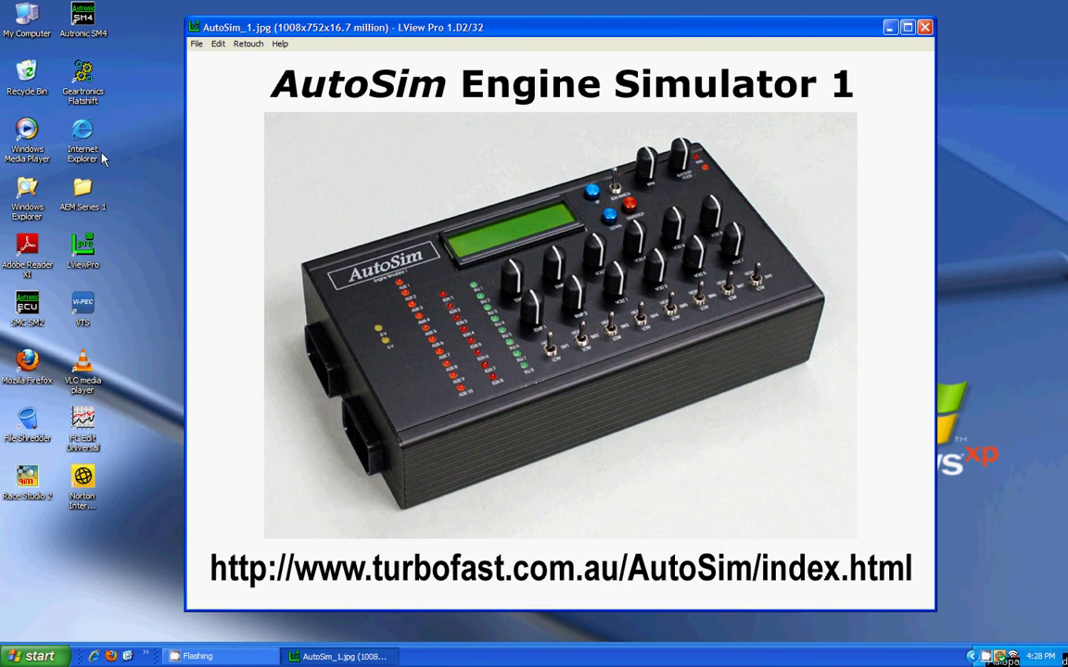
Step: Launch the Autronic SM4 ECUcal software so it comes online with live AutoSim readings
left_click(96, 16)
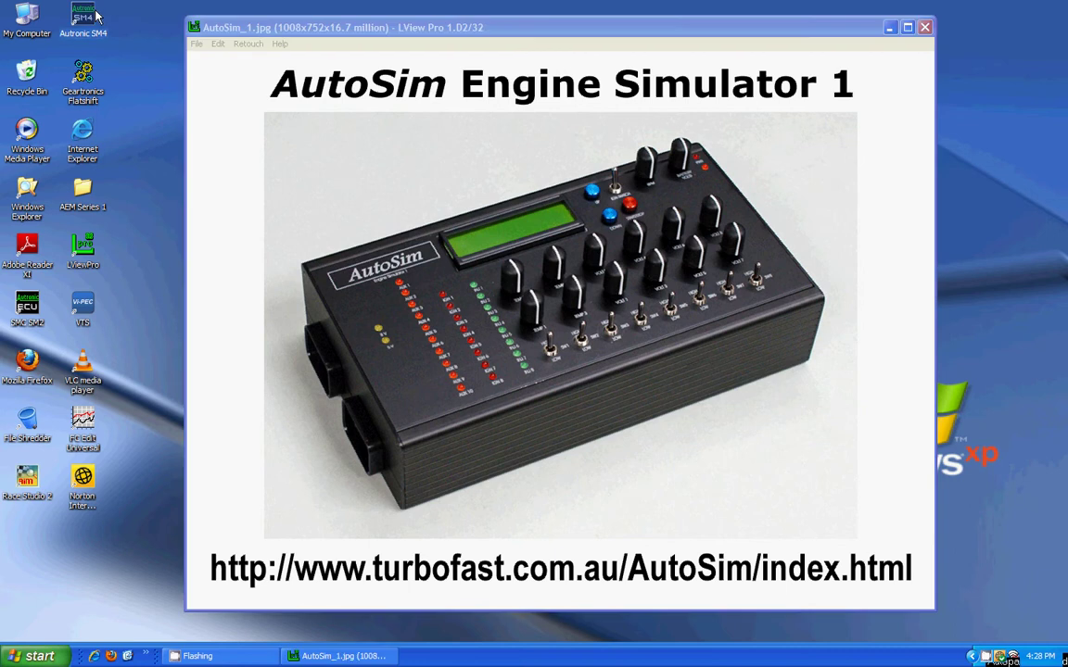
double_click(96, 16)
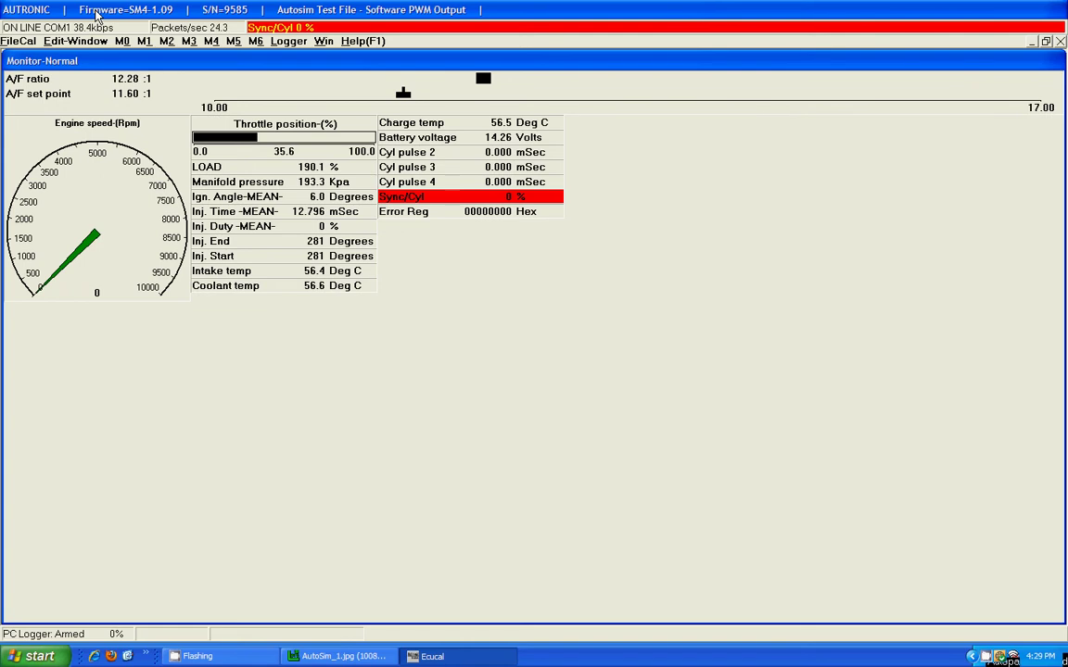
Step: Open the M1 O/P setup table and move down to the I/O Switch to var 1 row
key("alt+f")
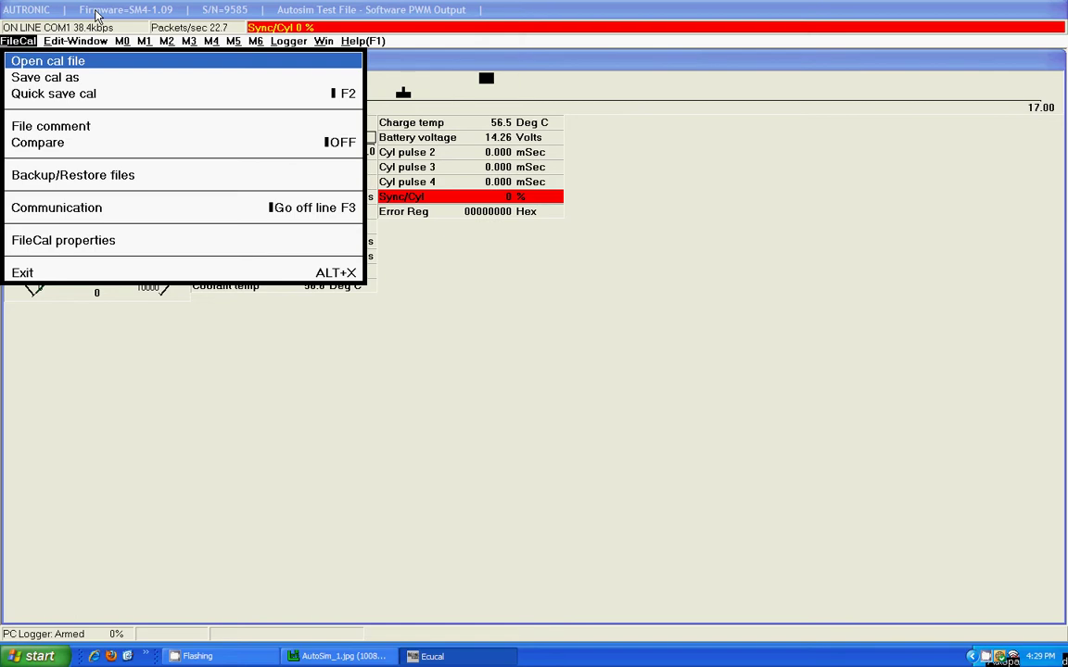
key("Right")
key("Right")
key("Right")
key("Right")
key("Right")
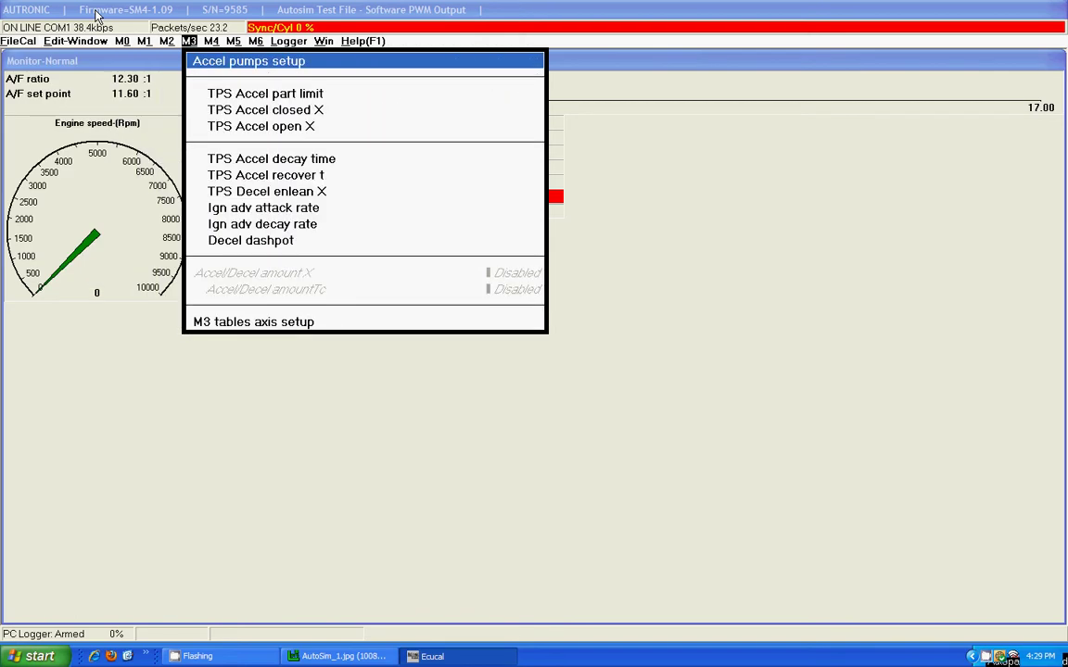
key("Left")
key("Left")
key("Left")
key("Right")
key("Down")
key("Down")
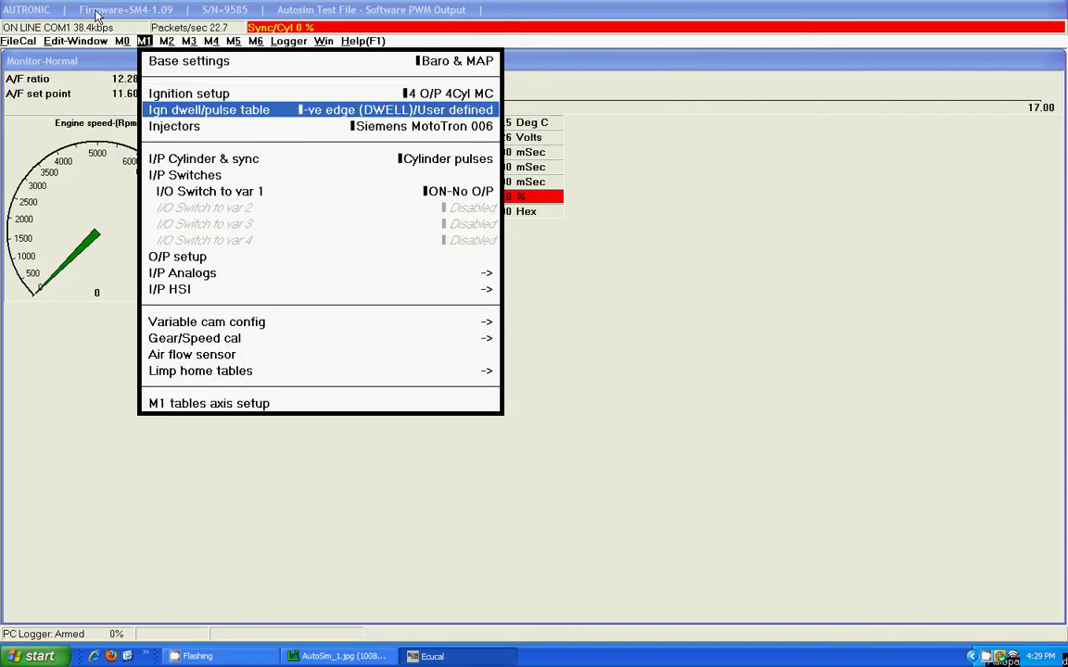
key("Down")
key("Down")
key("Down")
key("Down")
key("Down")
key("Return")
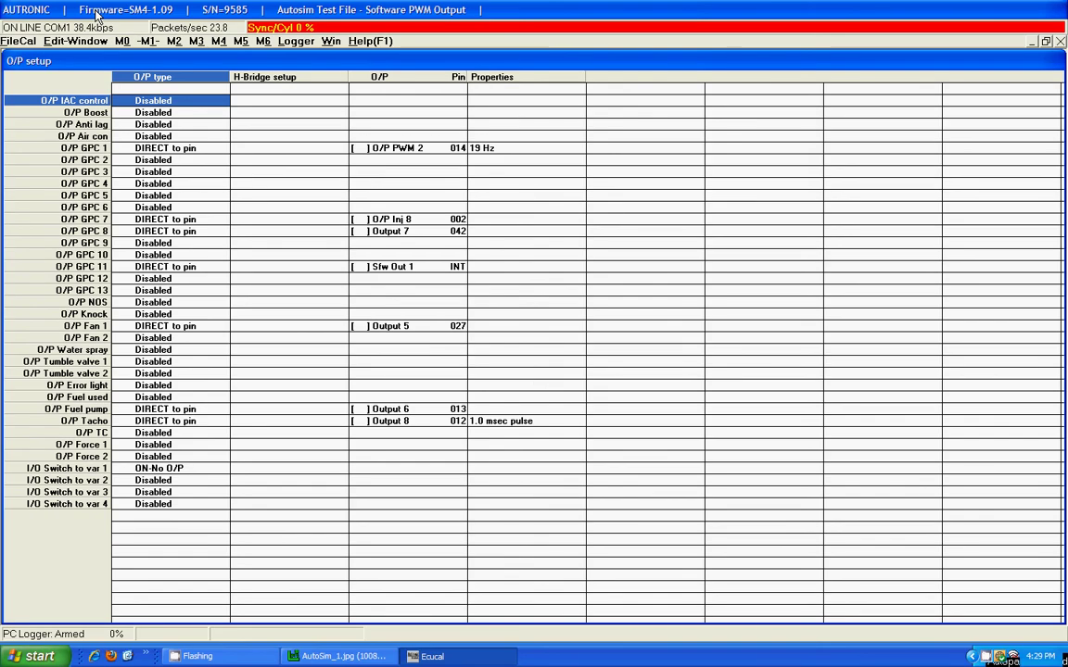
key("Down")
key("Down")
key("Down")
key("Down")
key("Down")
key("Down")
key("Down")
key("Down")
key("Down")
key("Down")
key("Down")
key("Down")
key("Down")
key("Down")
key("Down")
key("Down")
key("Down")
key("Down")
key("Down")
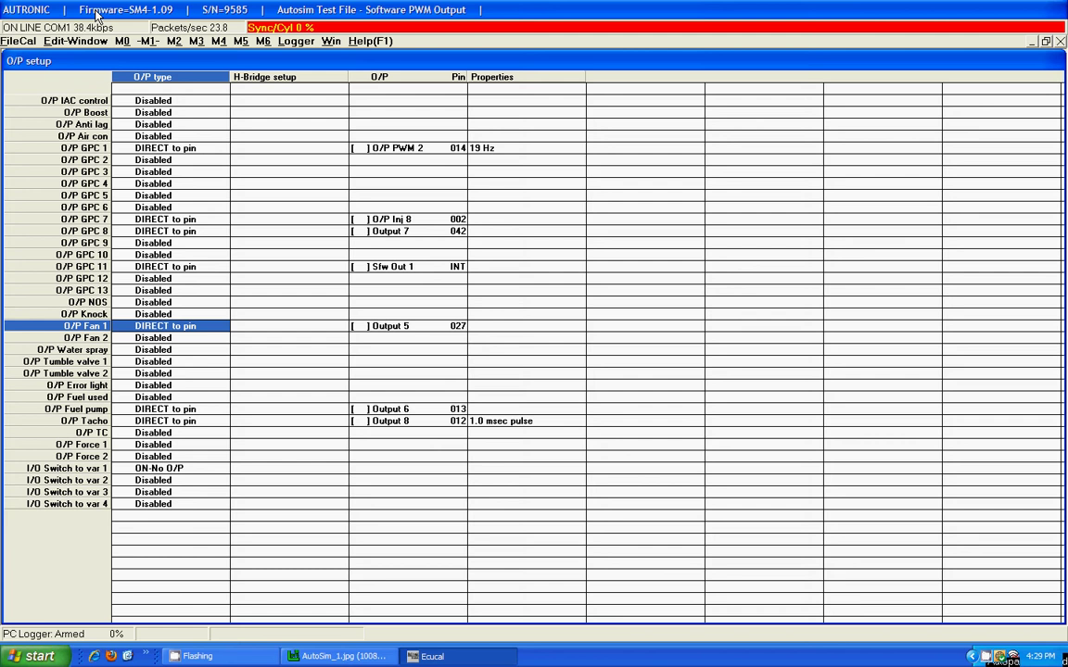
key("Down")
key("Down")
key("Down")
key("Down")
key("Down")
key("Down")
key("Down")
key("Down")
key("Down")
key("Down")
key("Down")
key("Down")
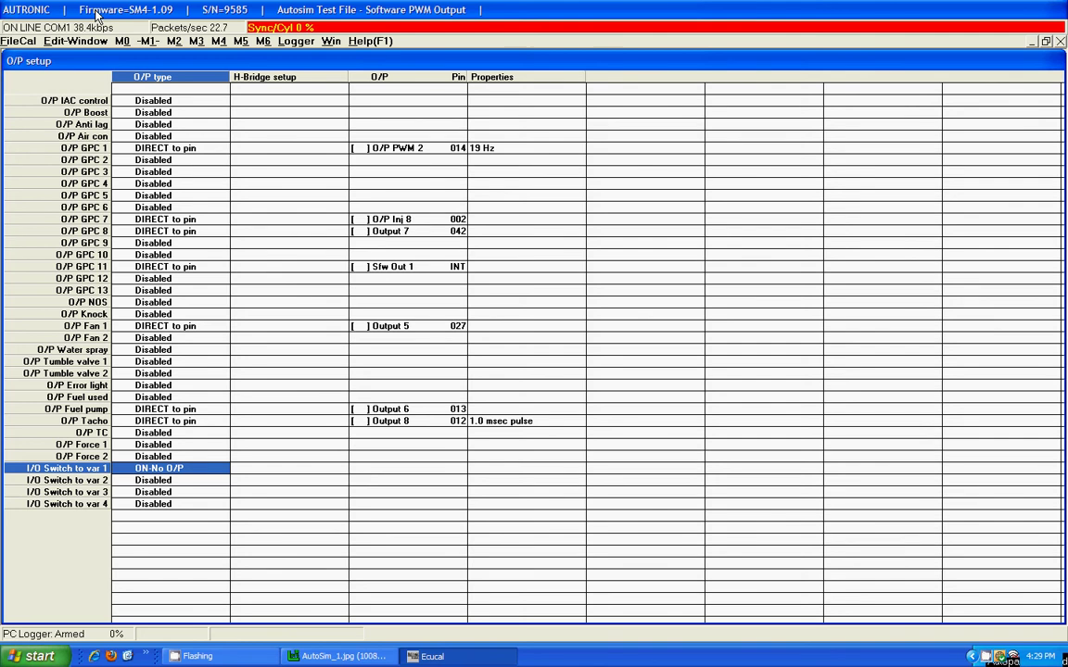
Step: Confirm I/O Switch to var 1 keeps no physical output, then select its entry in the M1 list
key("Return")
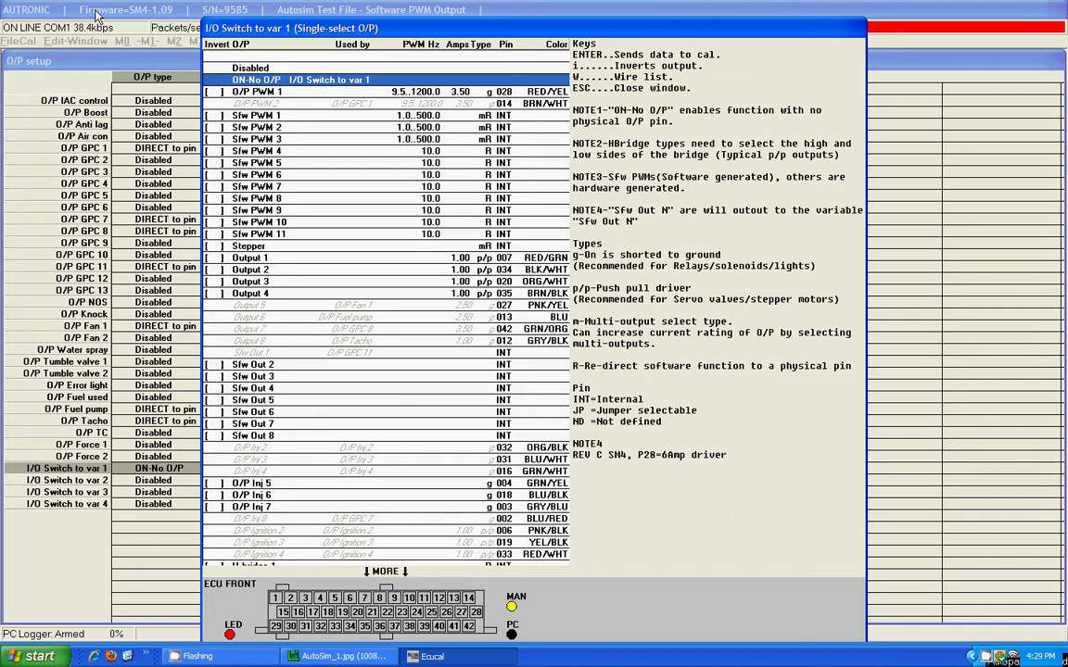
key("Return")
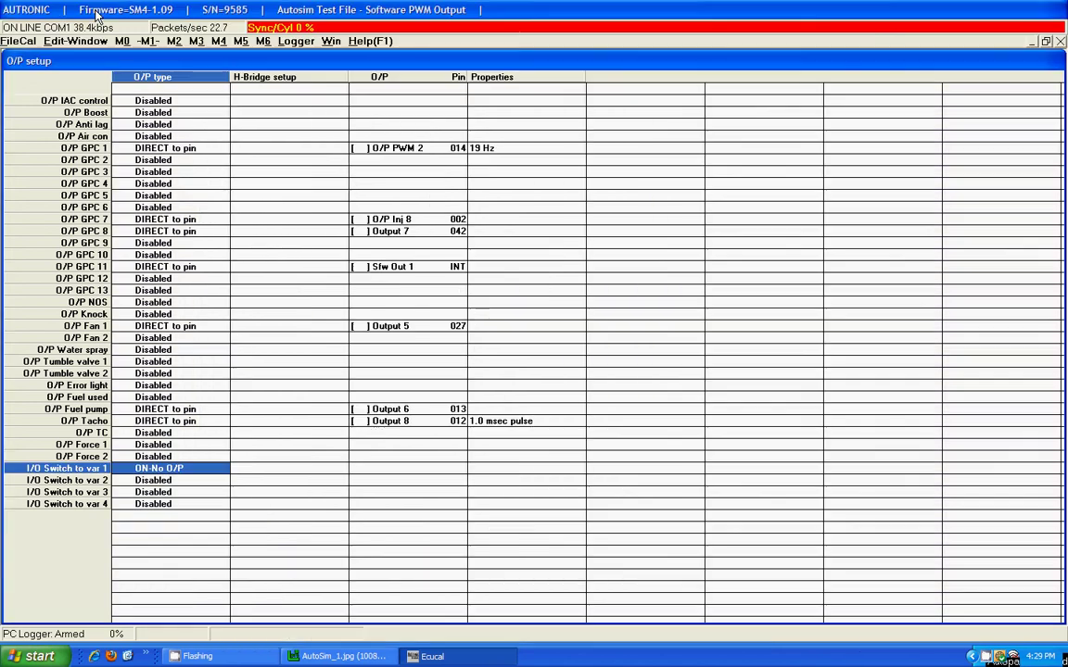
key("alt+1")
key("Up")
key("Up")
key("Up")
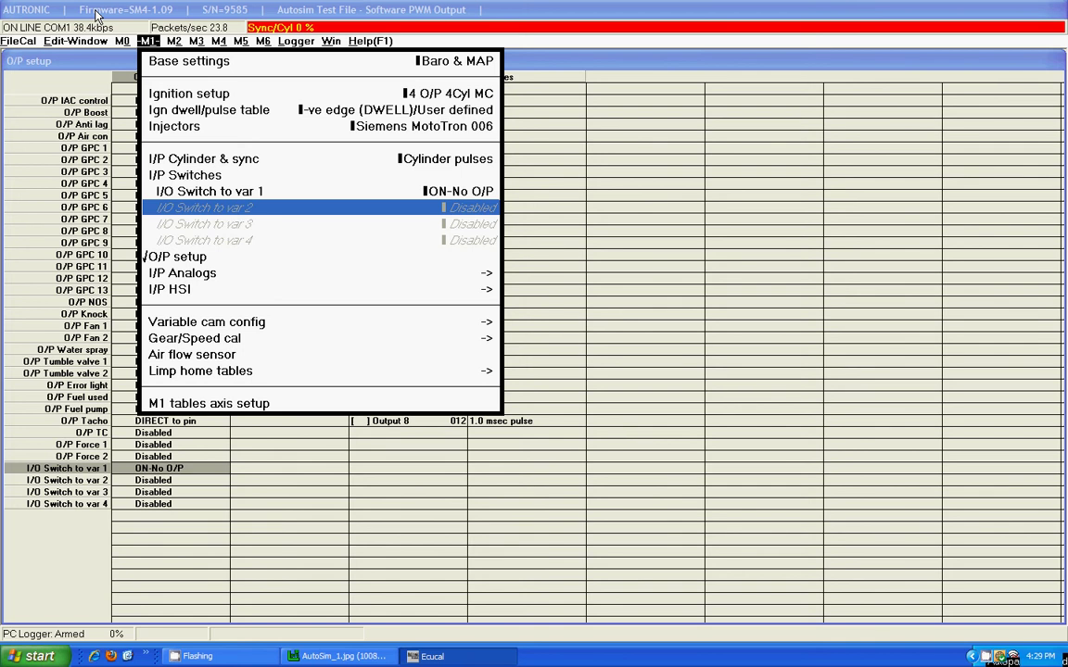
key("Down")
key("Up")
key("Up")
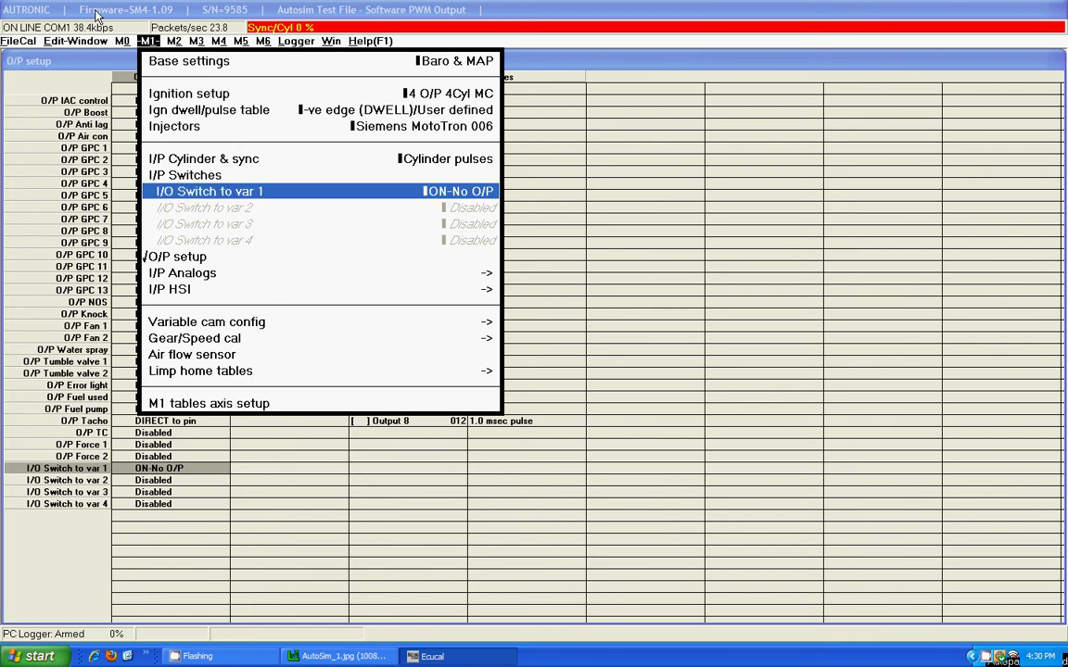
key("Down")
key("Down")
key("Up")
key("Up")
Step: Set I/O Switch to var 1's input to I/P SW 1
key("Return")
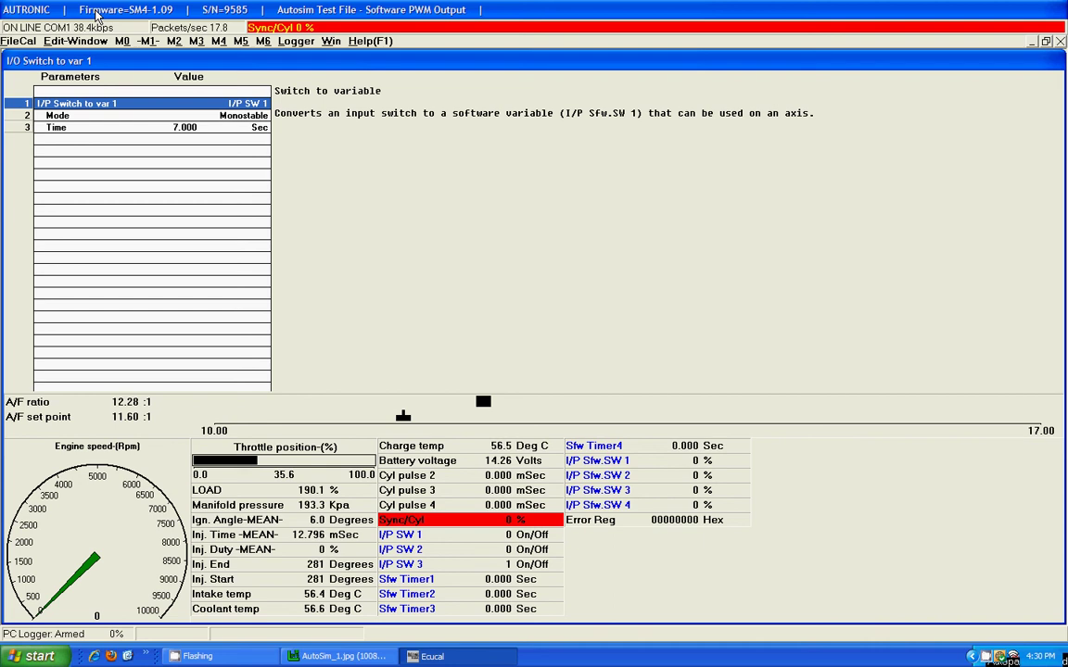
key("Return")
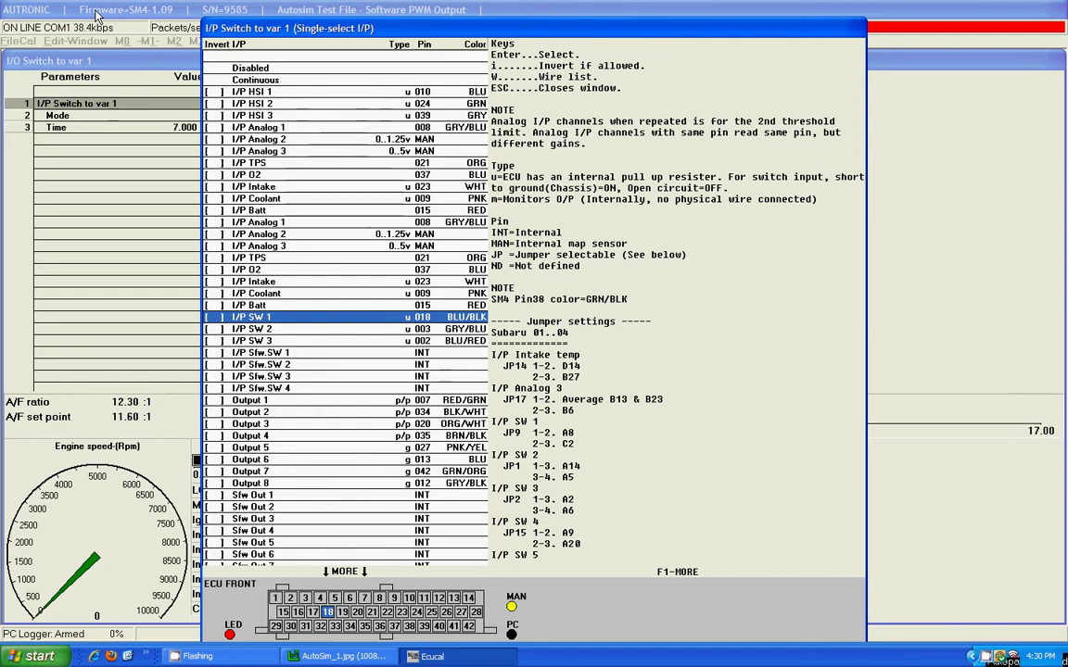
key("Return")
key("Down")
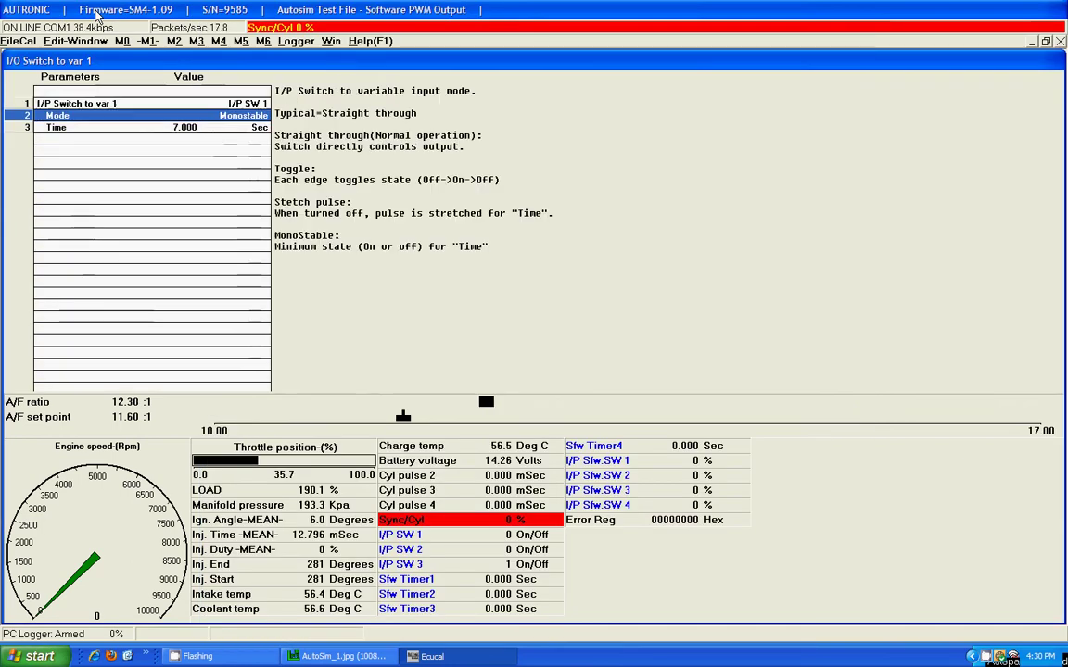
key("Return")
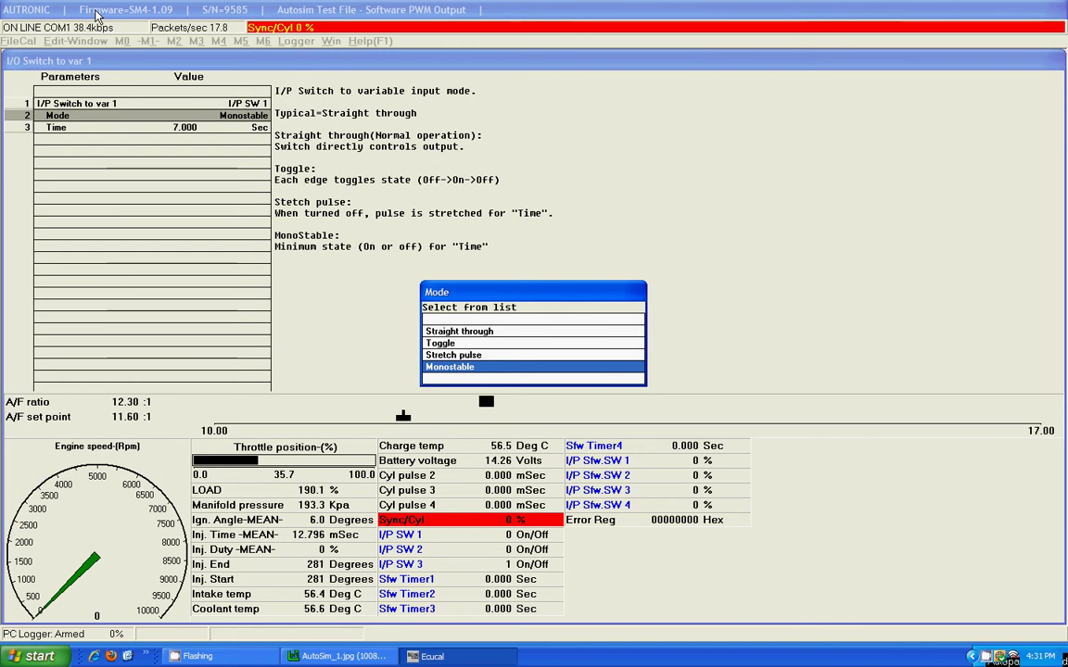
key("Return")
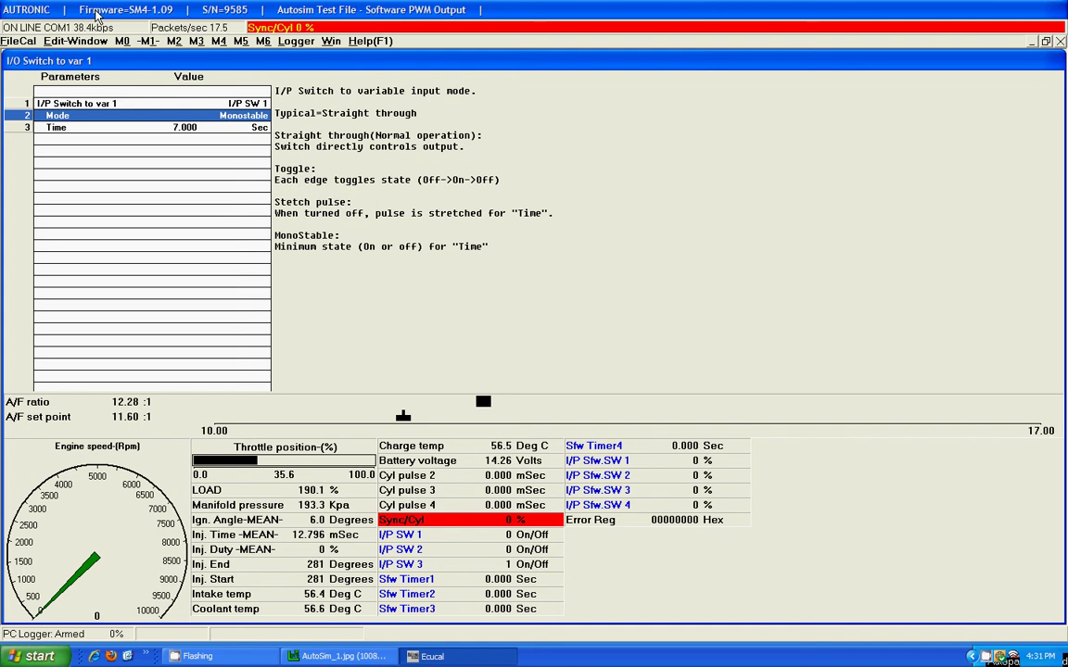
Step: In the O/P setup table, assign O/P GPC 11 to software output Sfw Out 1
key("Escape")
key("Down")
key("Down")
key("Down")
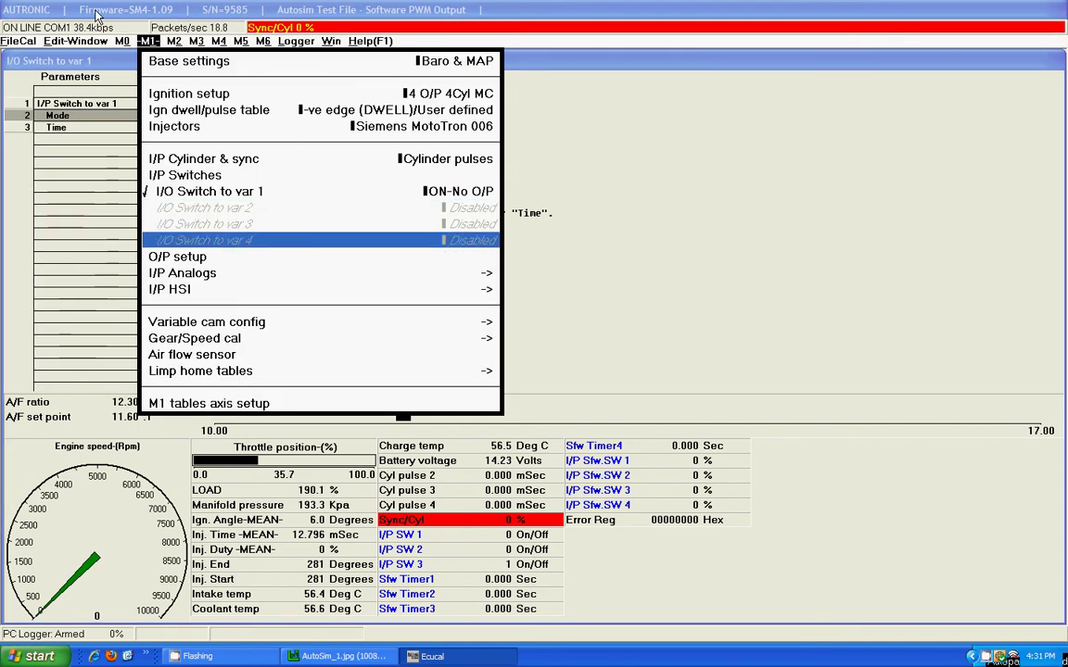
key("Down")
key("Return")
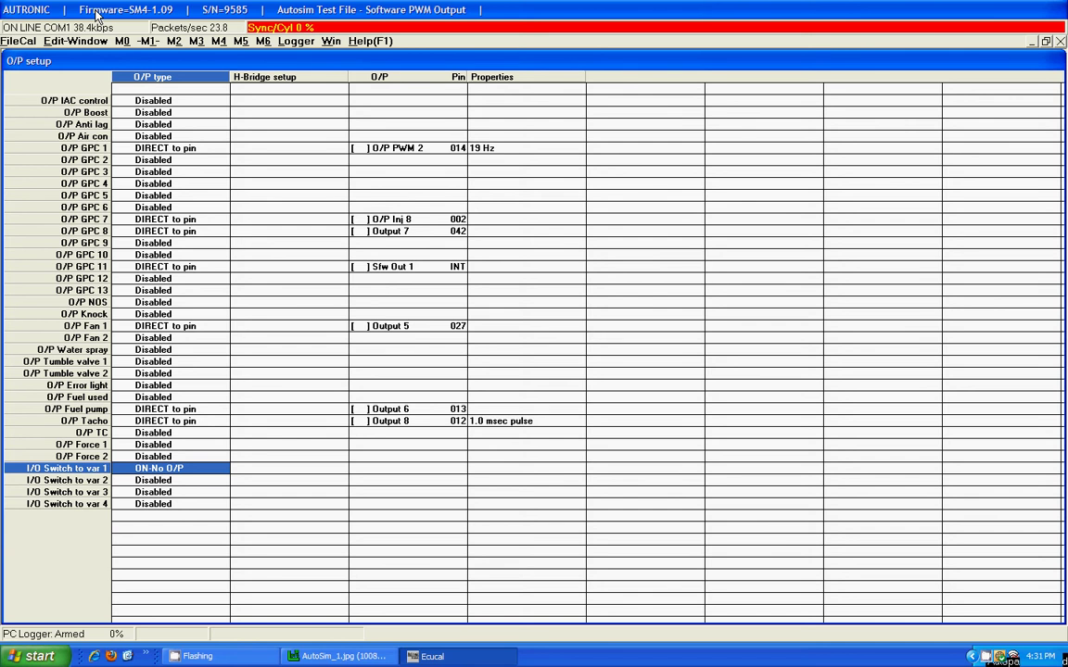
key("Up")
key("Up")
key("Up")
key("Up")
key("Up")
key("Up")
key("Up")
key("Up")
key("Up")
key("Up")
key("Up")
key("Up")
key("Up")
key("Up")
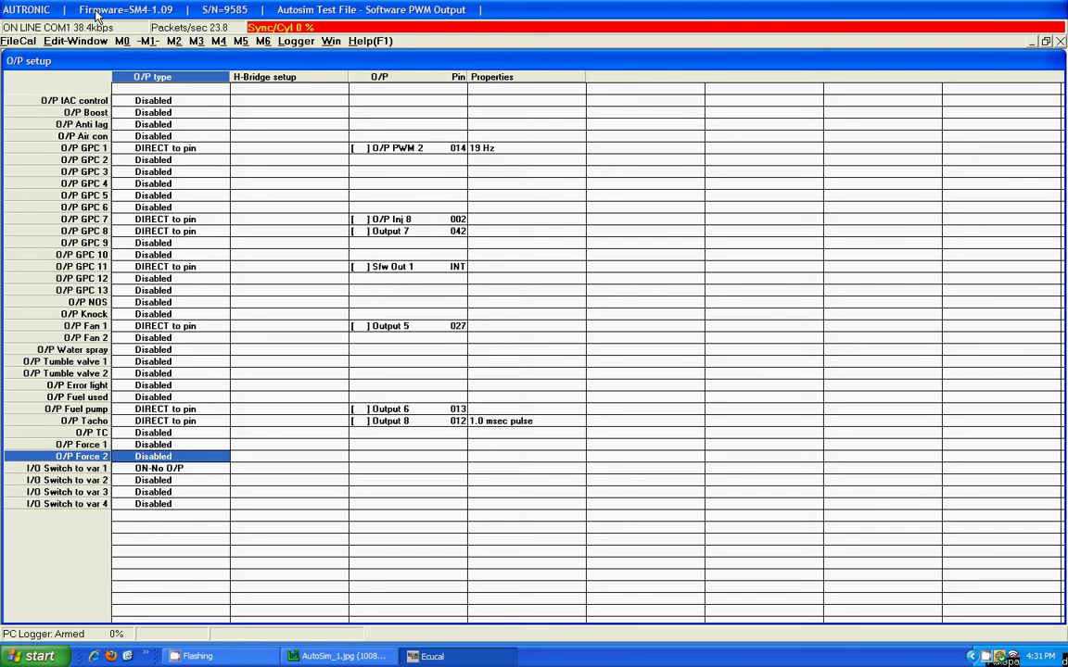
key("Up")
key("Up")
key("Up")
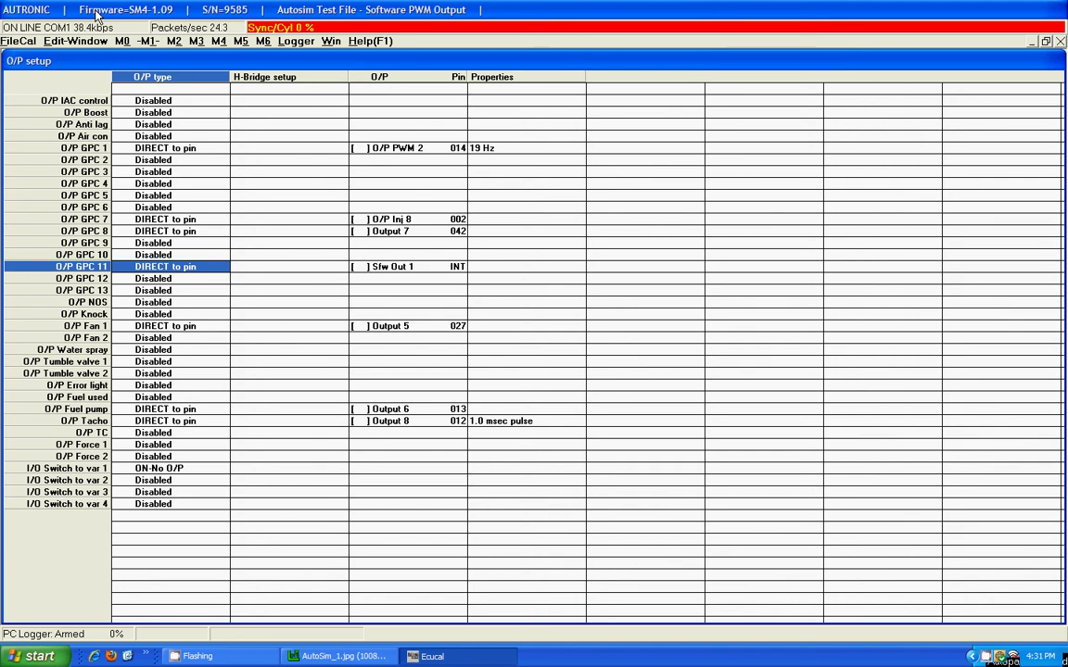
key("Return")
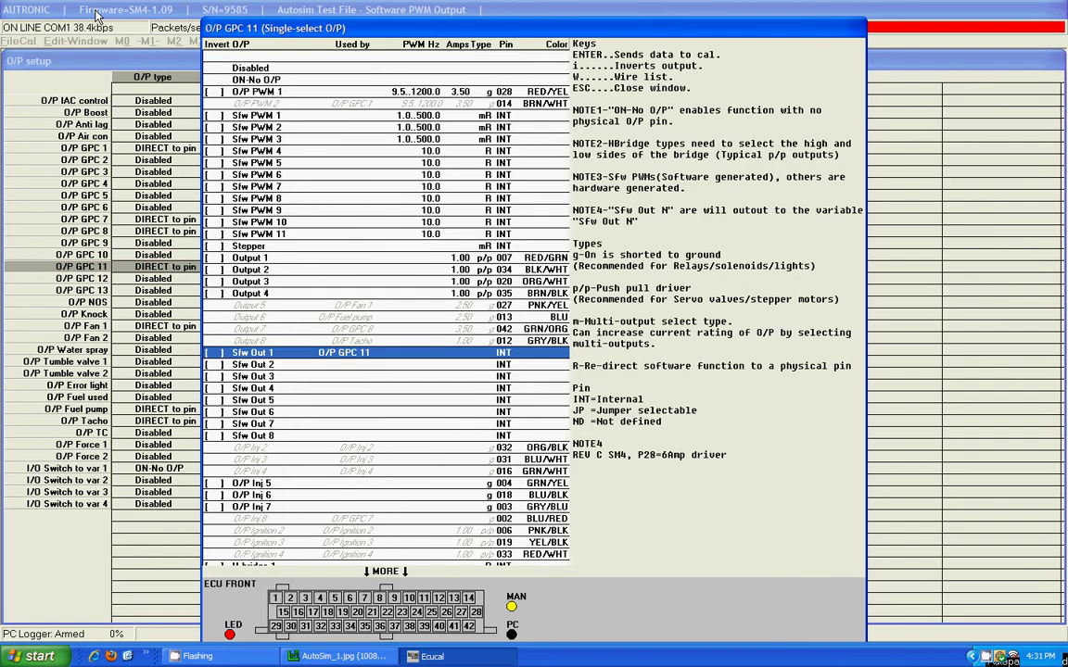
key("Down")
key("Down")
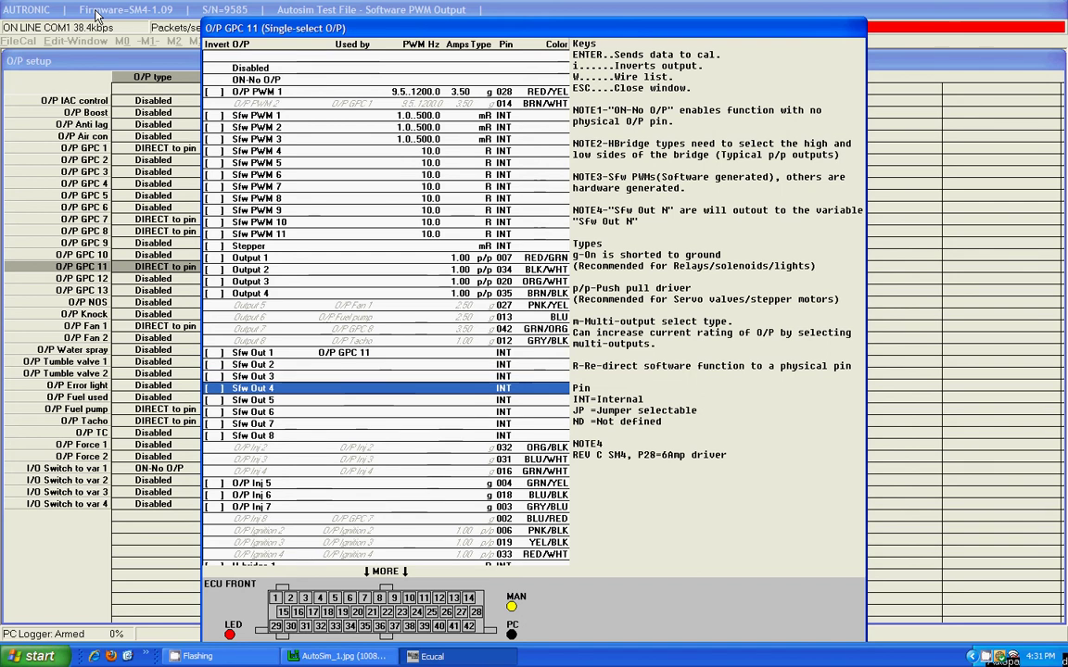
key("Up")
key("Up")
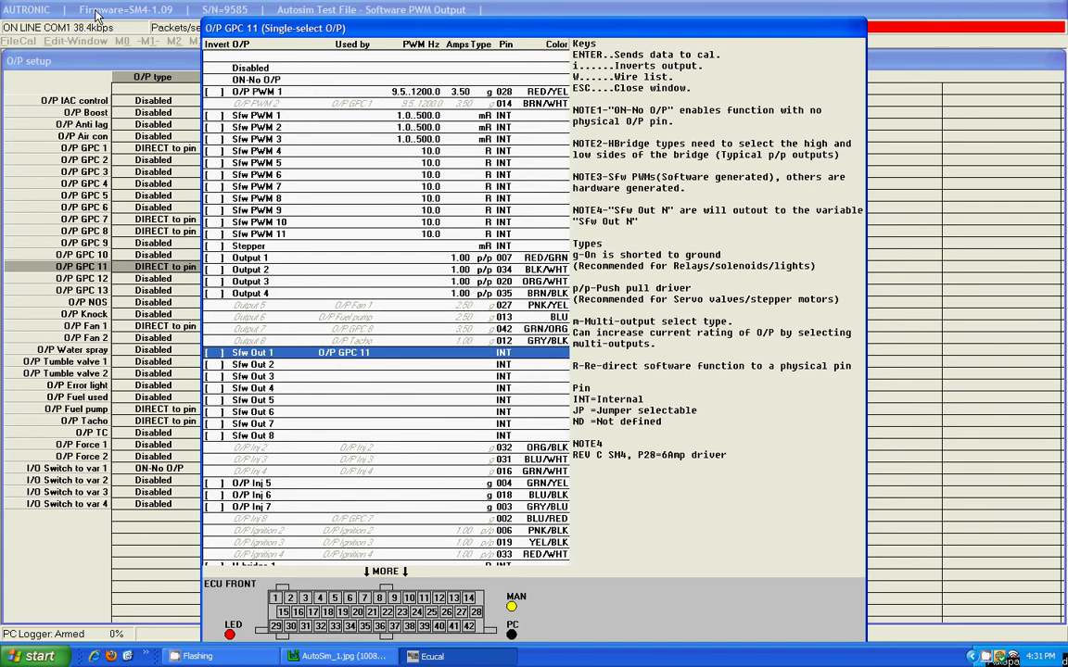
key("Return")
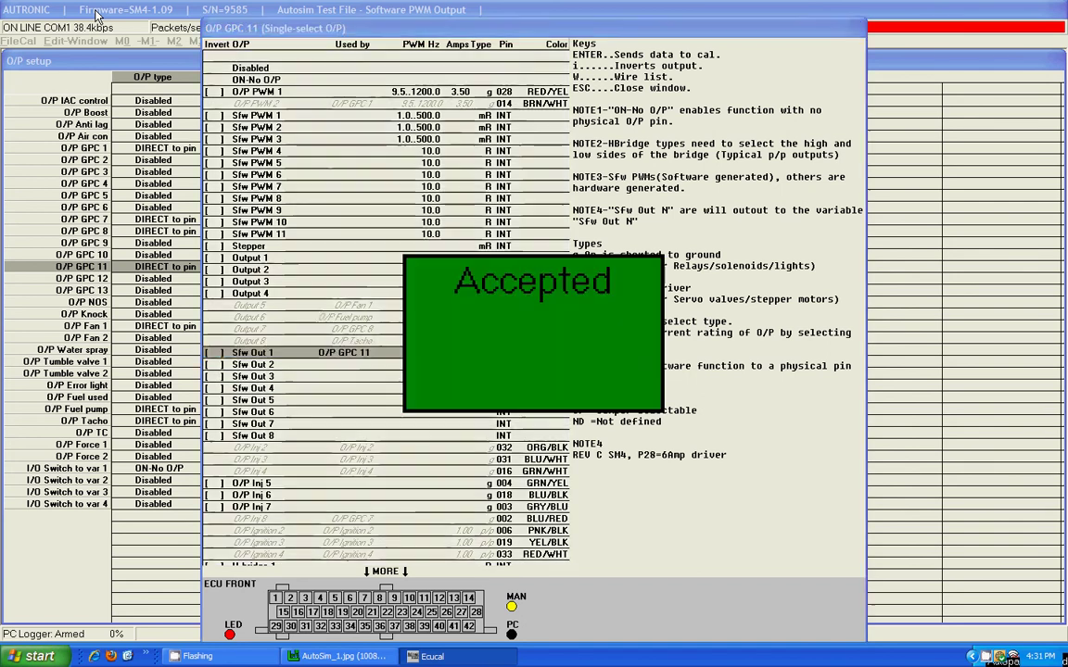
Step: Assign O/P GPC 1 to O/P PWM 2 on pin 014
key("Up")
key("Up")
key("Up")
key("Up")
key("Up")
key("Up")
key("Up")
key("Up")
key("Up")
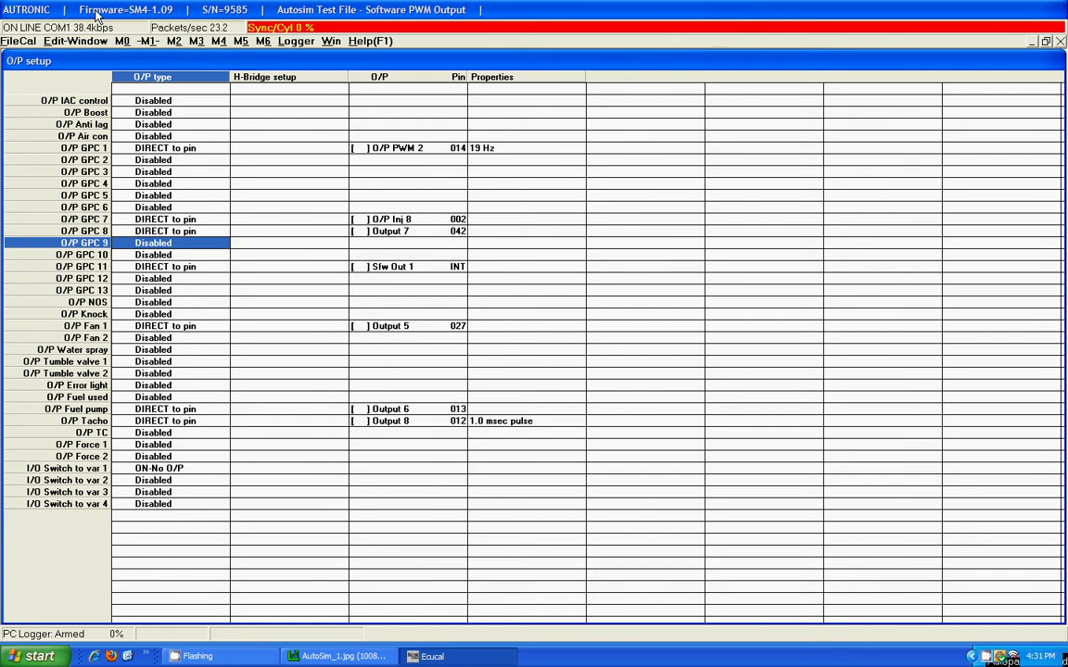
key("Up")
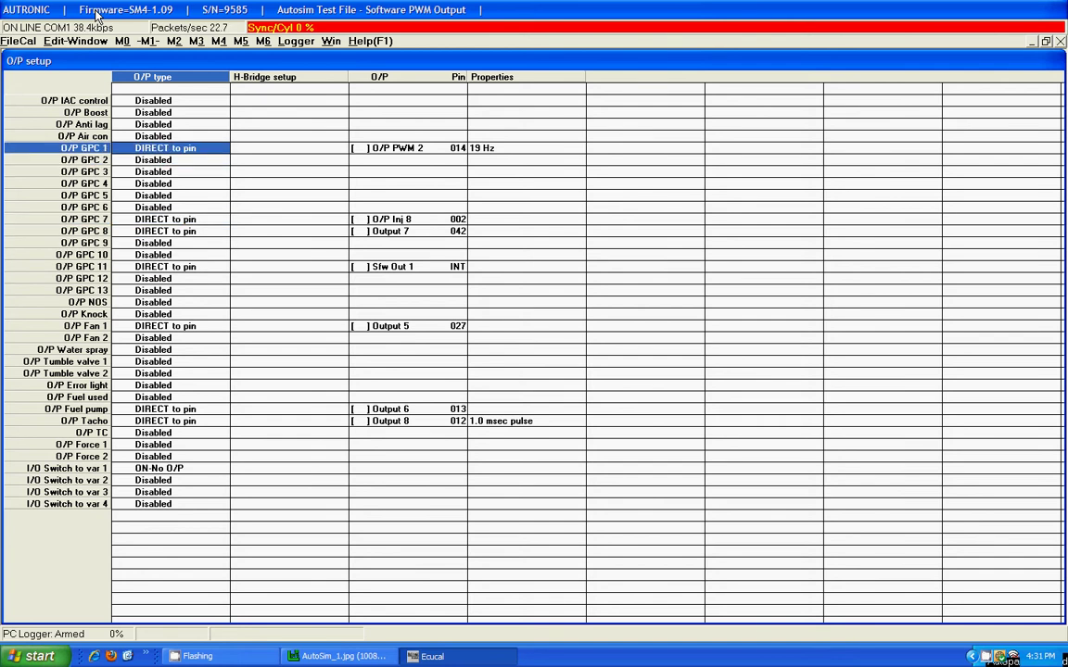
key("Return")
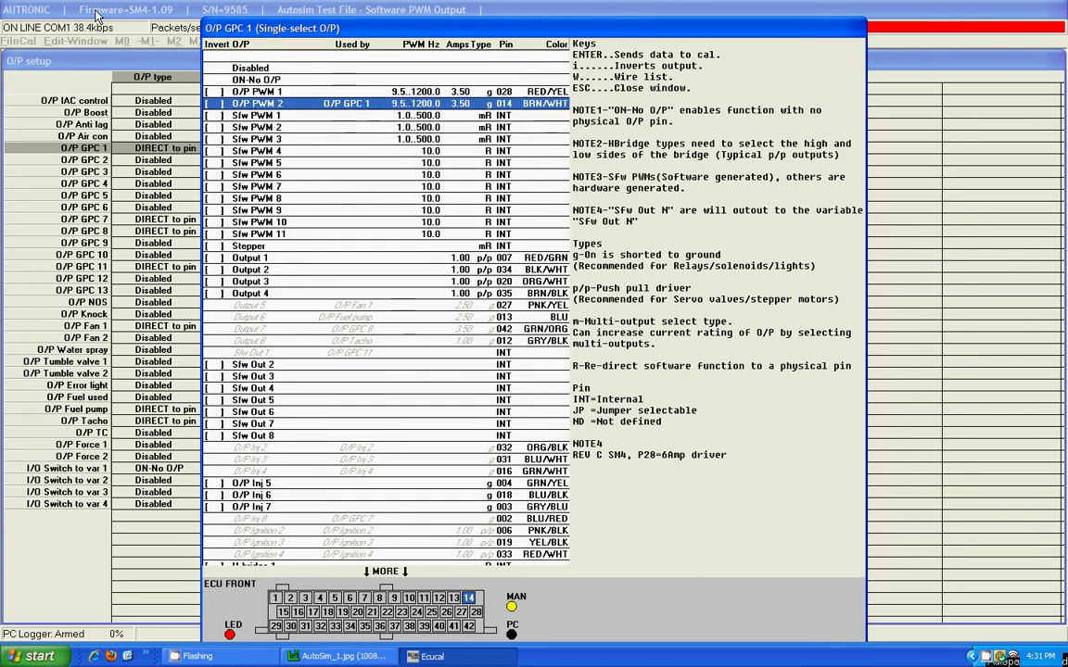
key("Up")
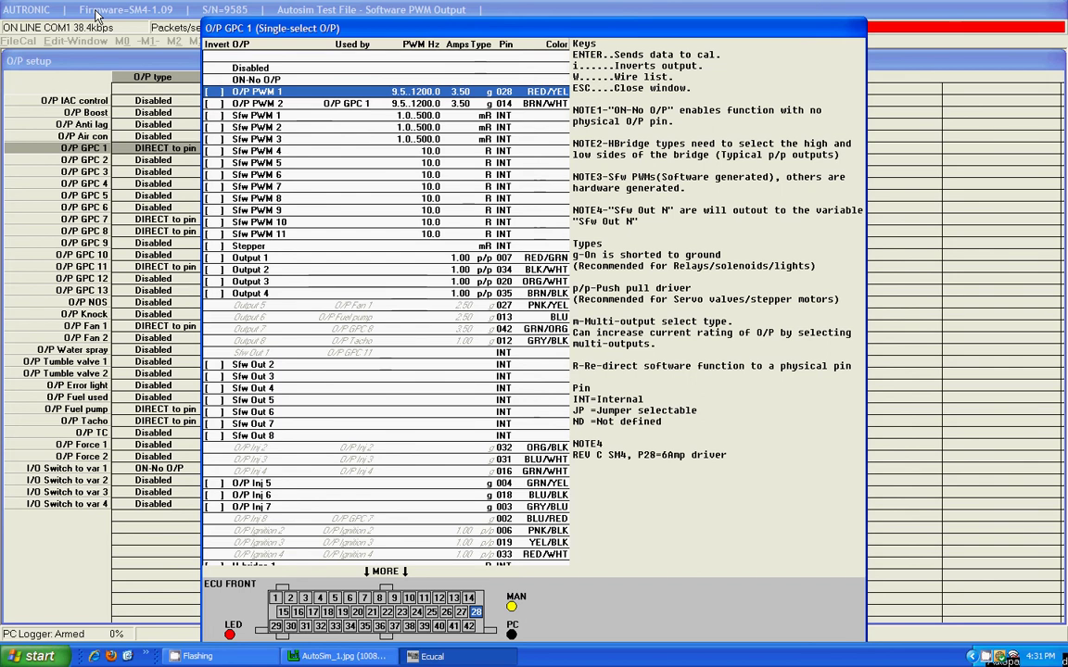
key("Down")
key("Return")
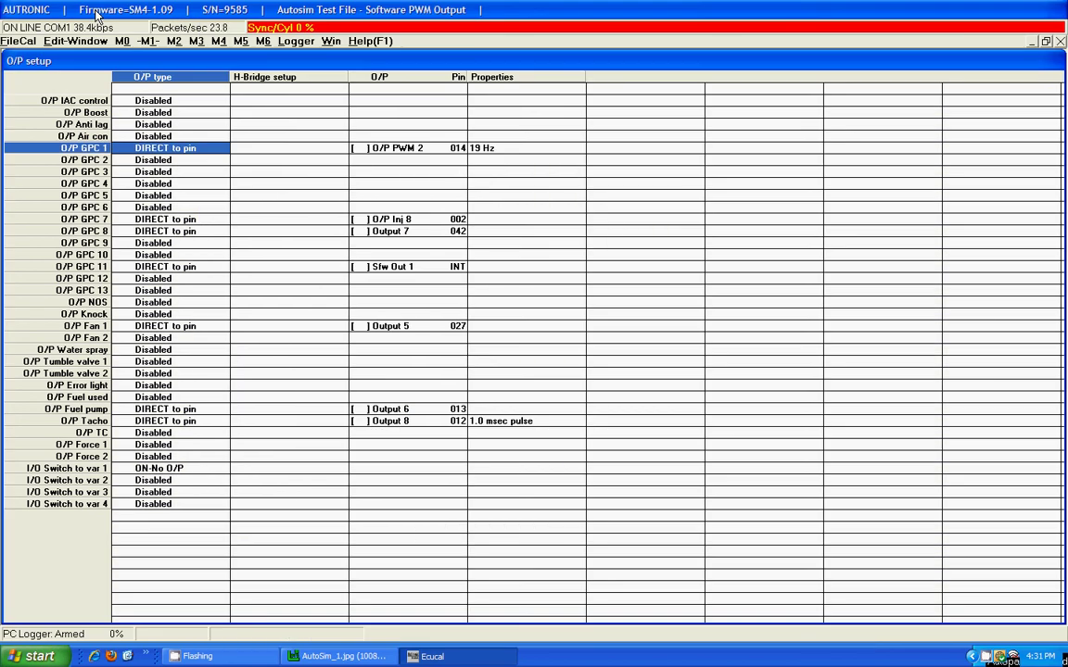
key("alt+2")
Step: In GPC 11 setup, keep the setpoint on User table E and the name as GPC
key("Right")
key("Right")
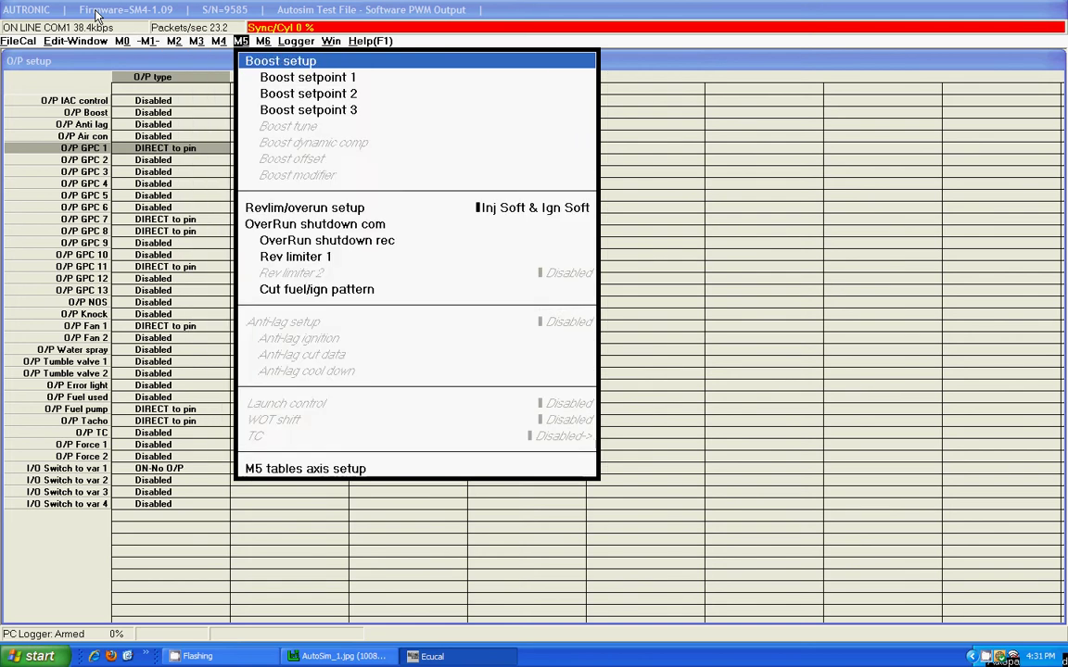
key("Right")
key("Right")
key("Down")
key("Down")
key("Down")
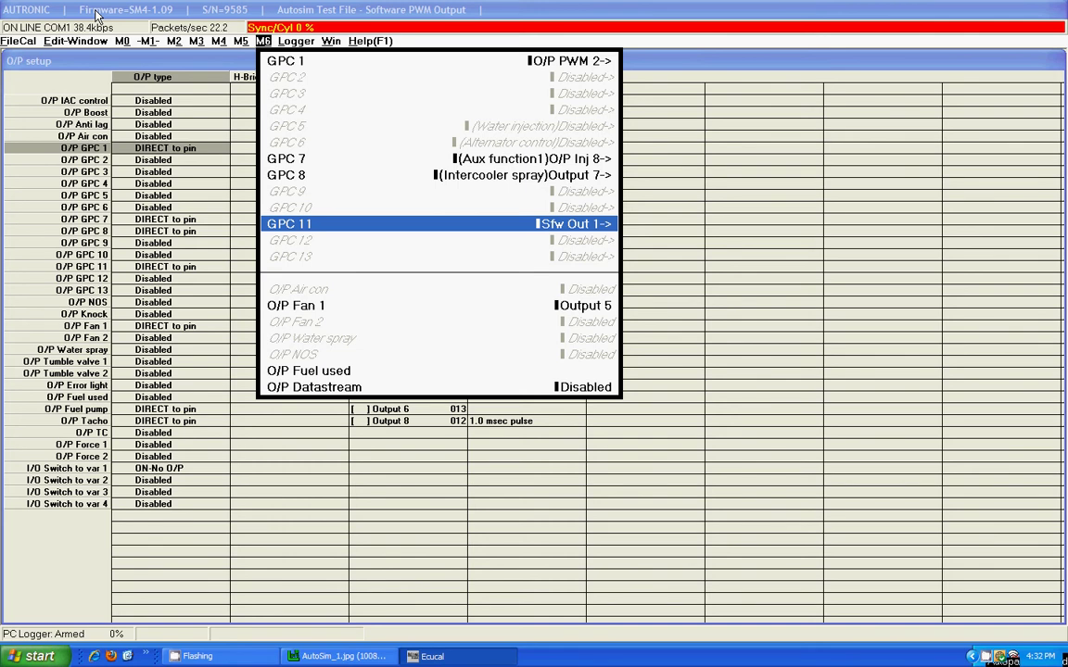
key("Right")
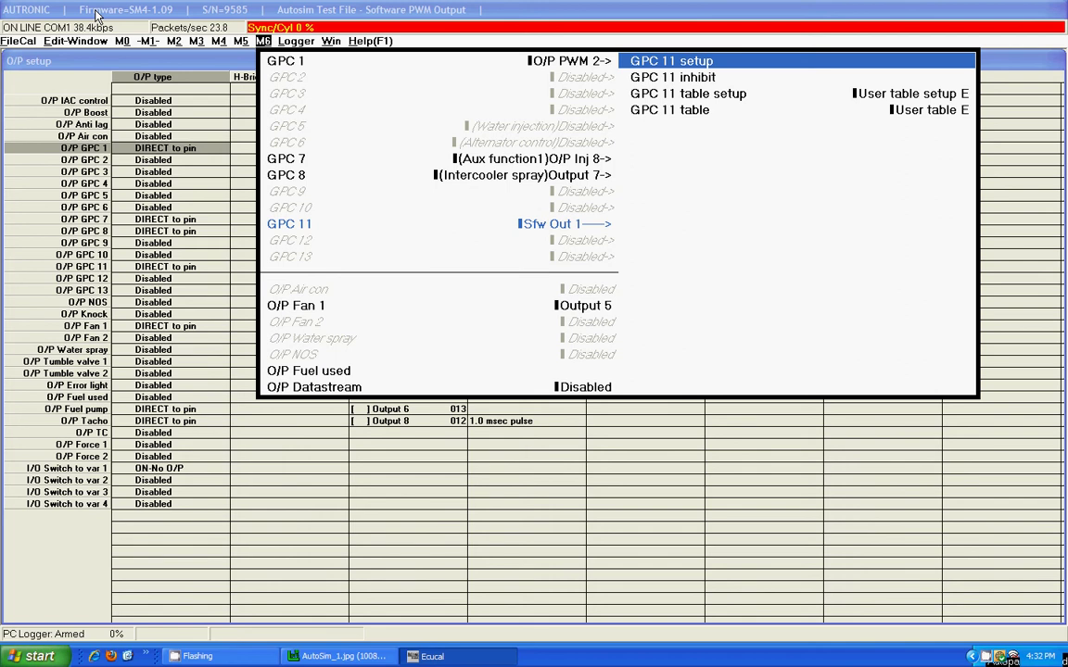
key("Return")
key("Return")
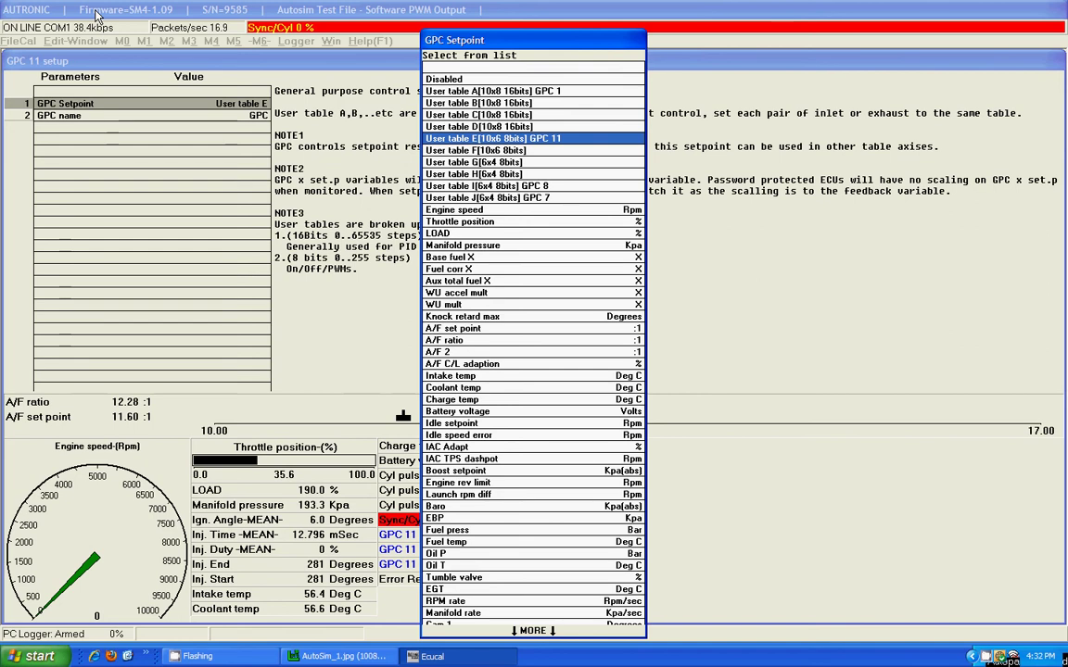
key("Return")
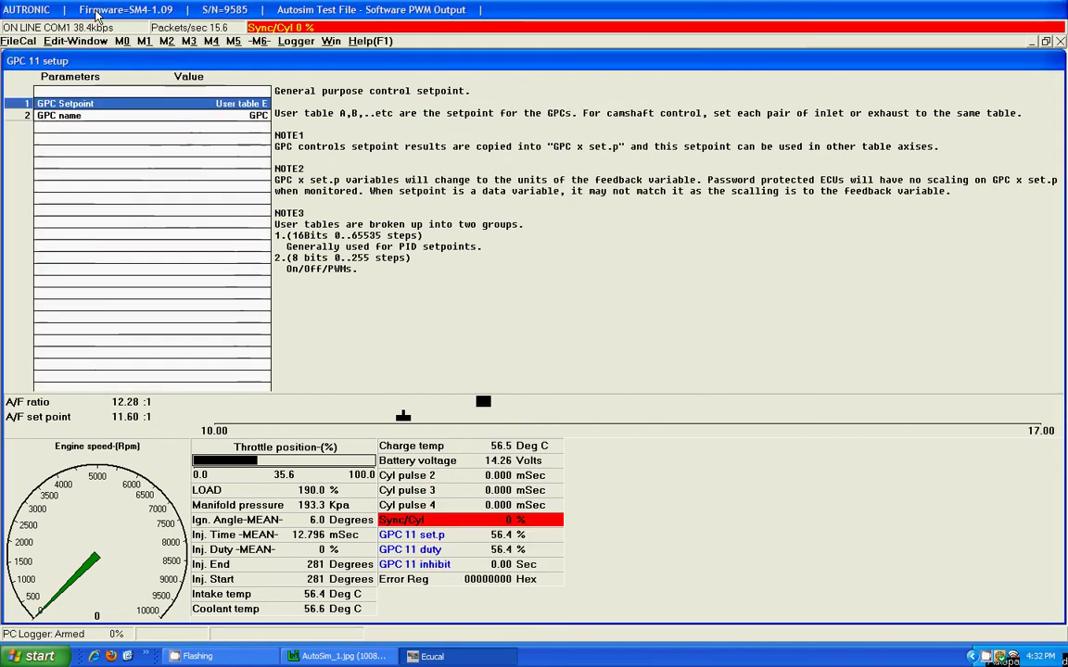
key("Down")
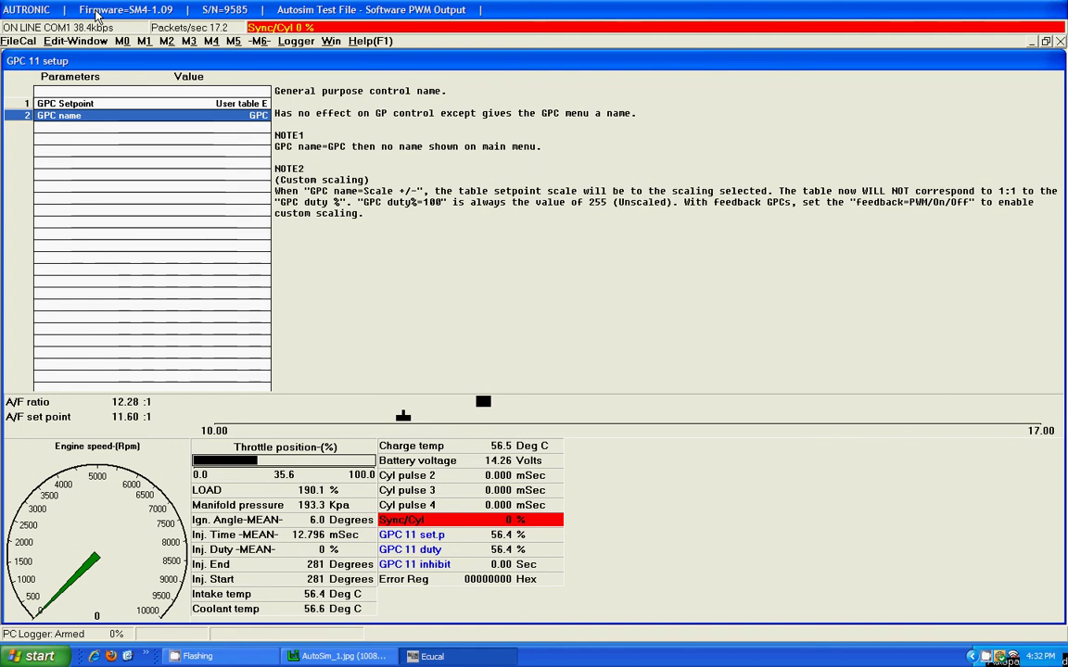
key("Escape")
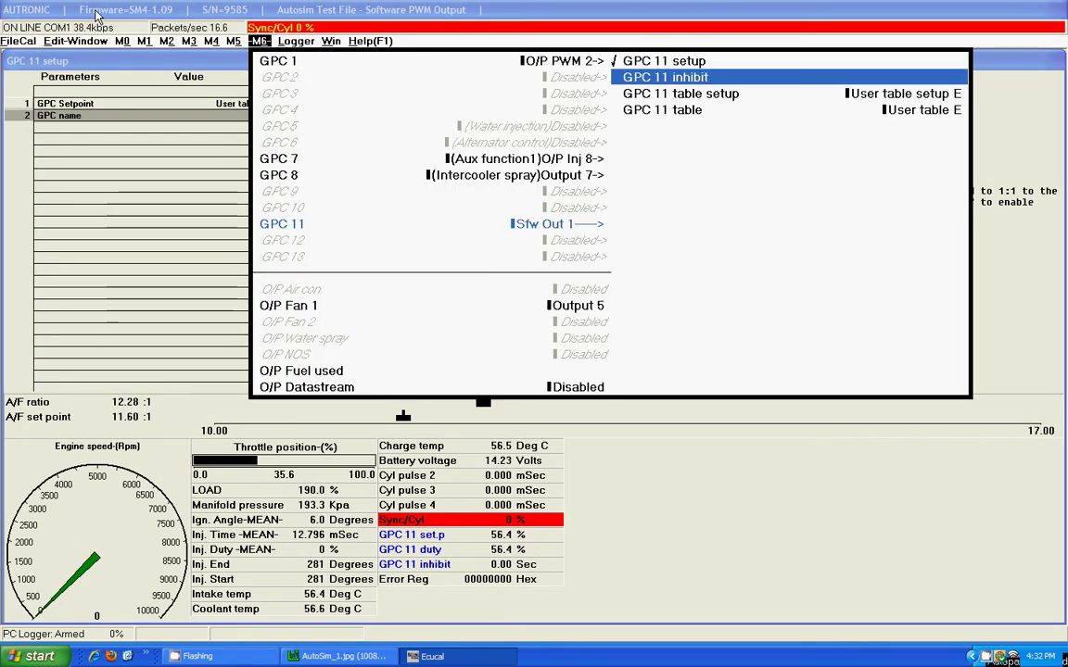
Step: Open GPC 11's inhibit settings and review inhibit 1's Intake temp −40 to 60 °C limits
key("Return")
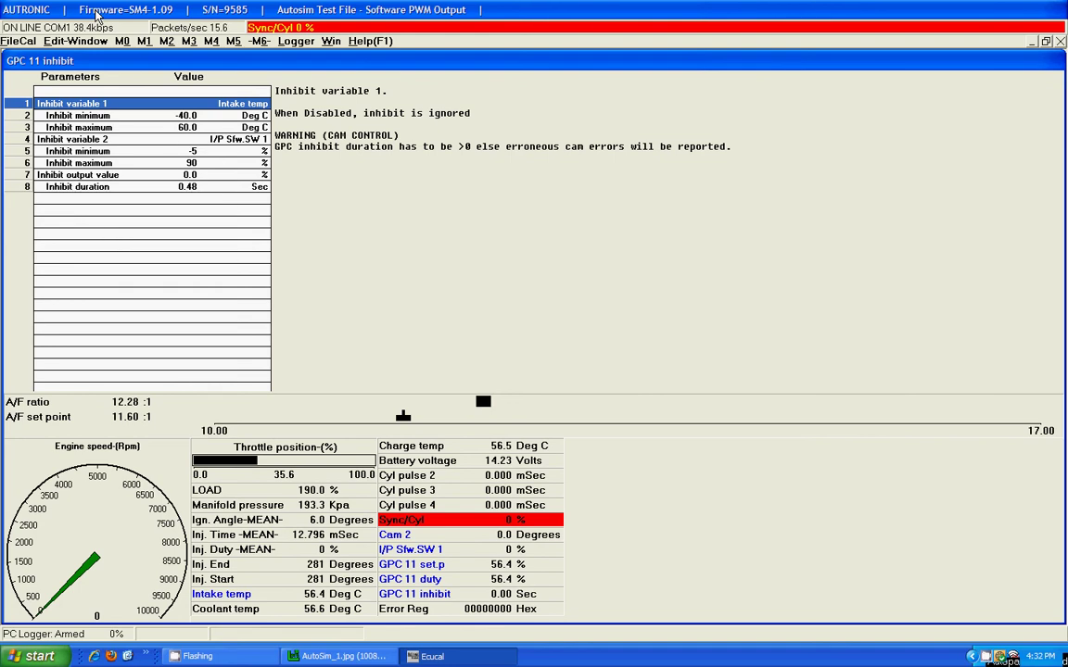
key("Down")
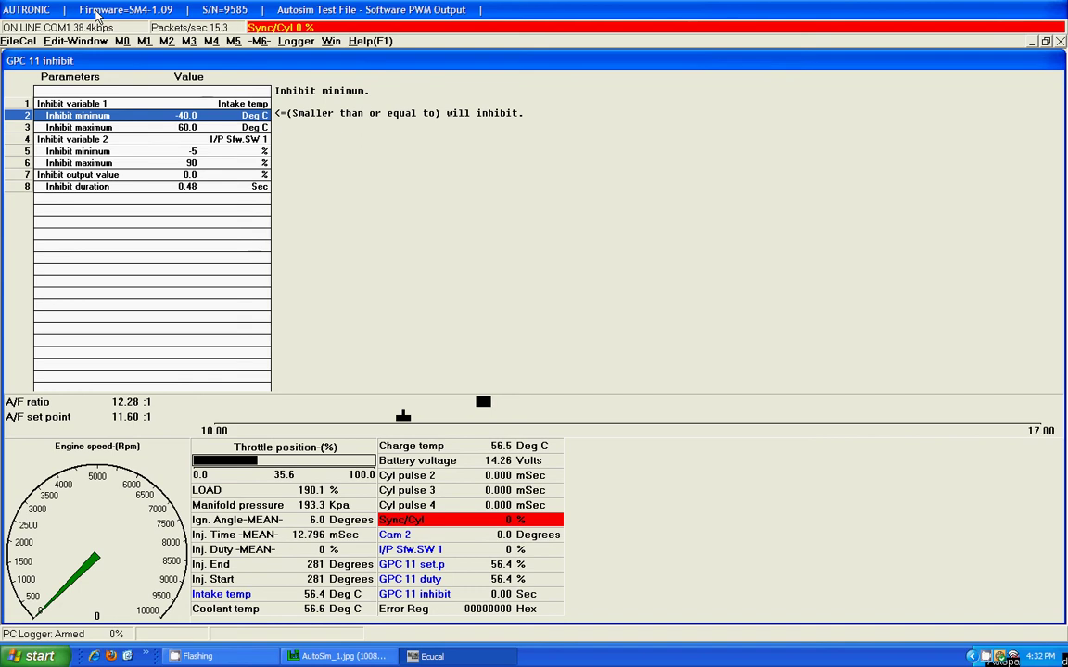
key("Down")
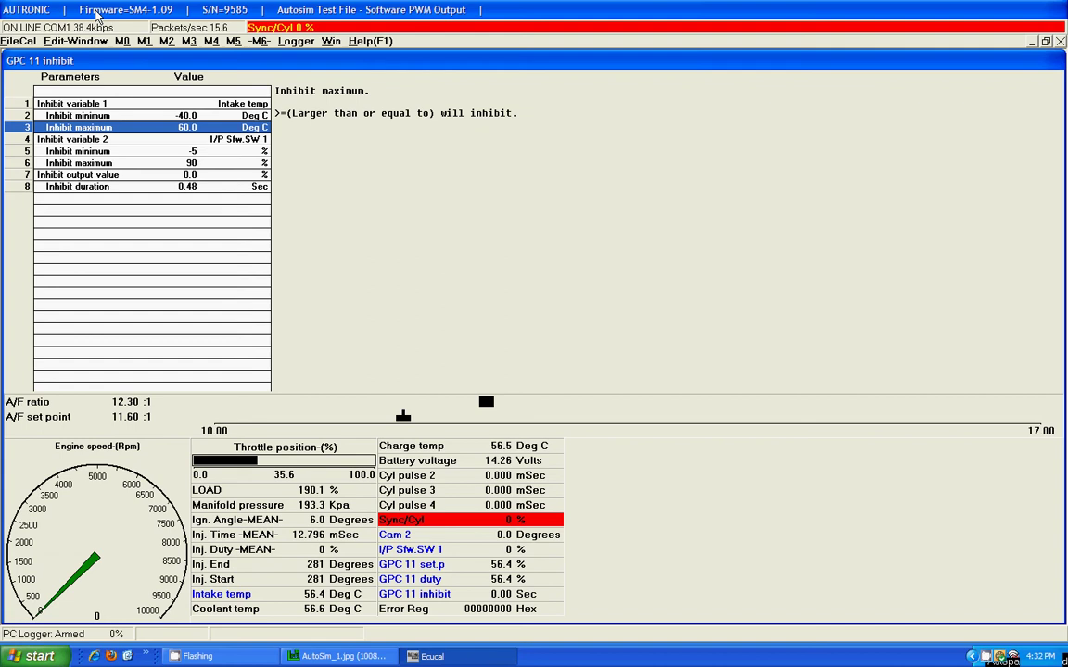
key("Up")
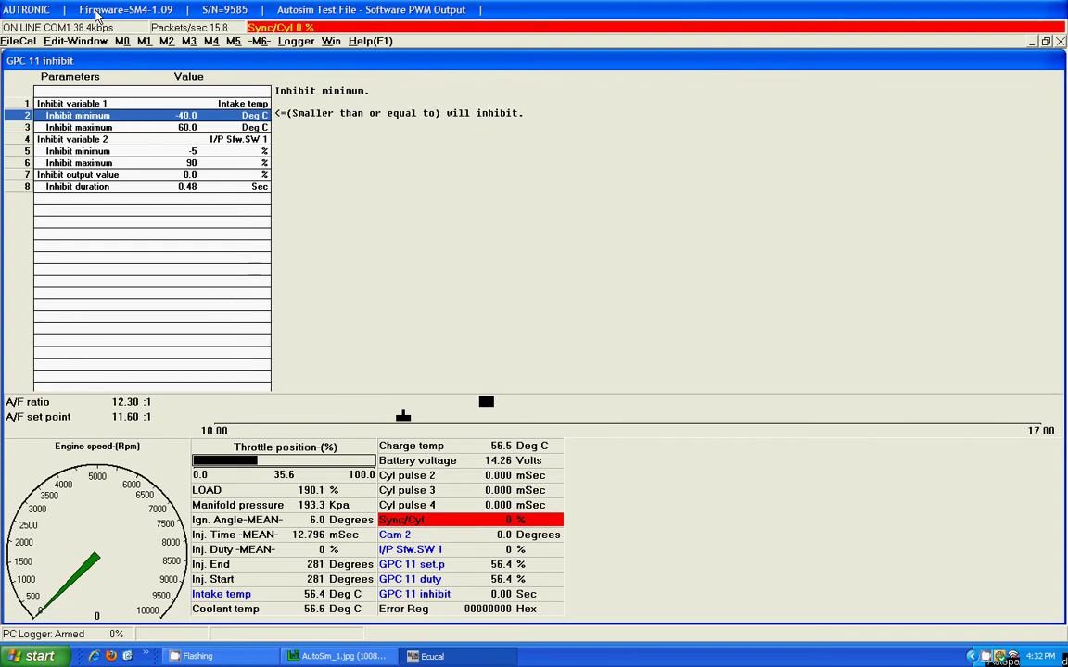
key("Down")
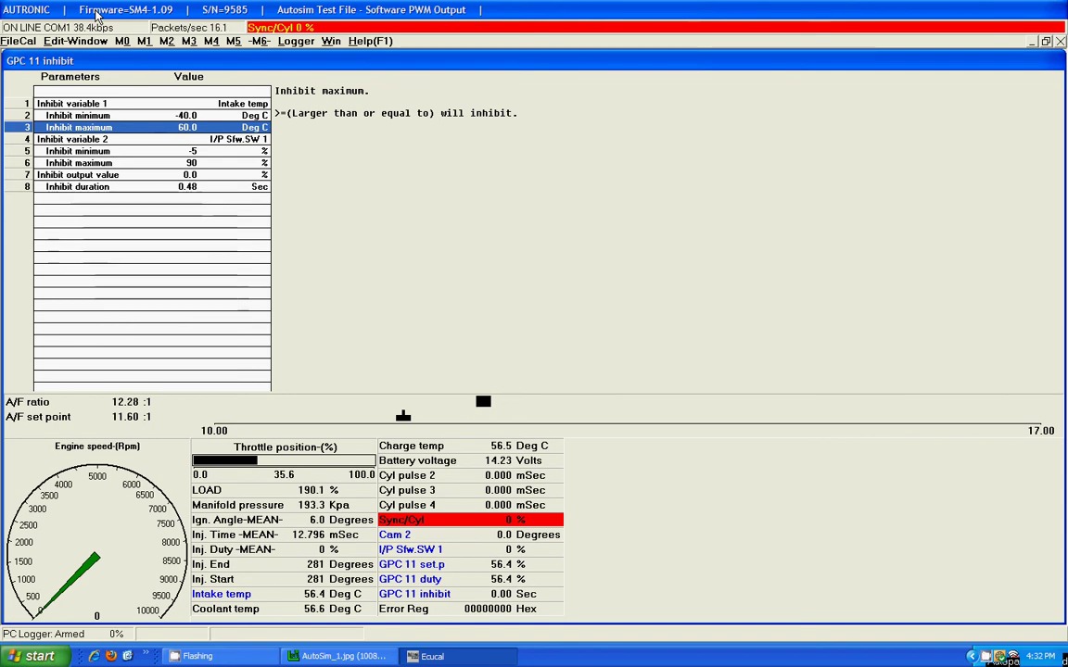
key("Down")
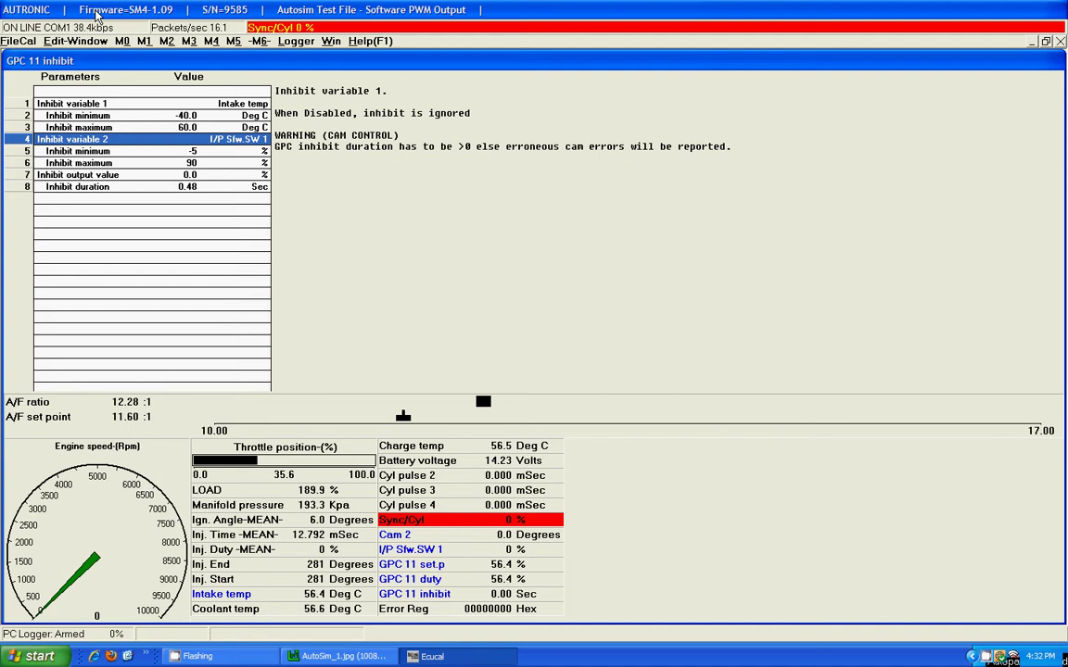
Step: Keep inhibit variable 2 as I/P Sfw.SW 1 with −5 to 90 % limits and 0.48 s duration
key("Return")
key("Down")
key("Down")
key("Down")
key("Down")
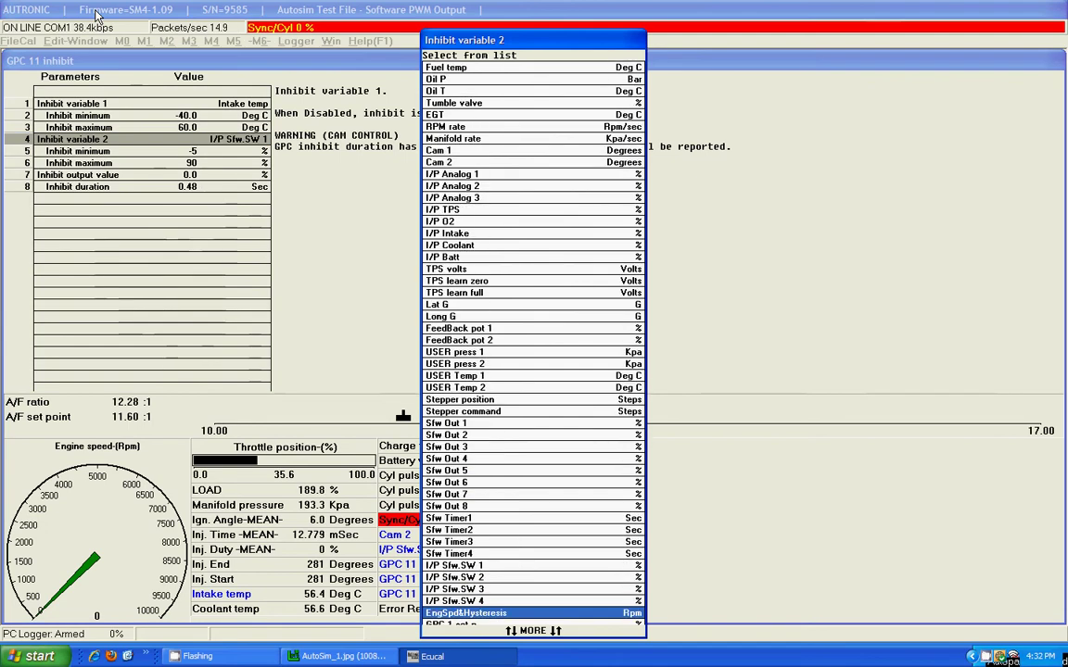
key("Down")
key("Up")
key("Up")
key("Up")
key("Up")
key("Up")
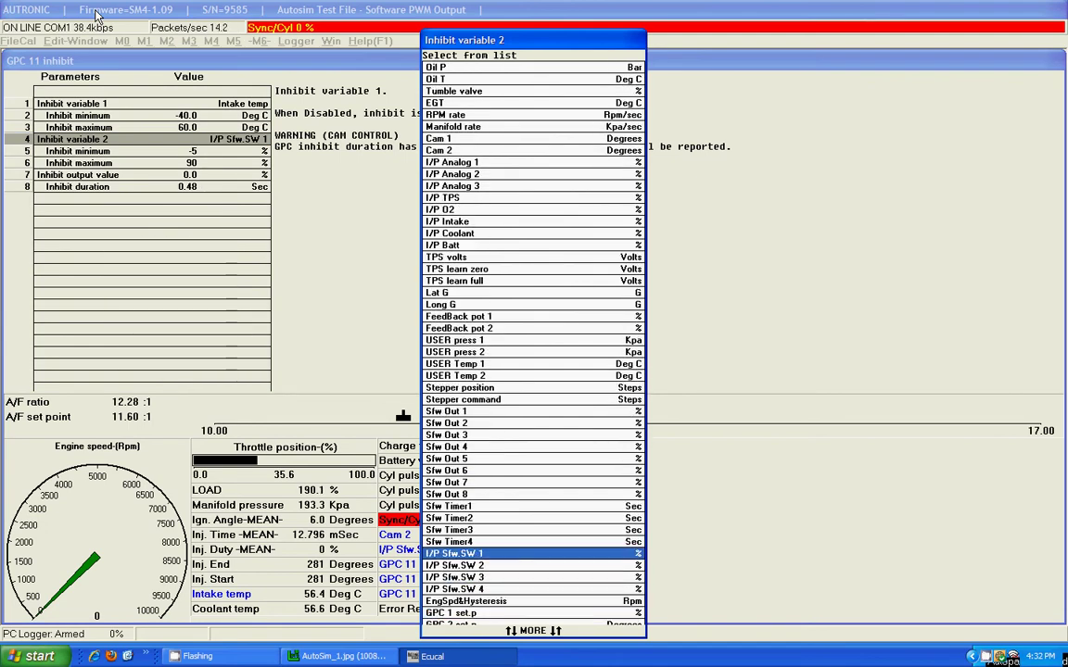
key("Return")
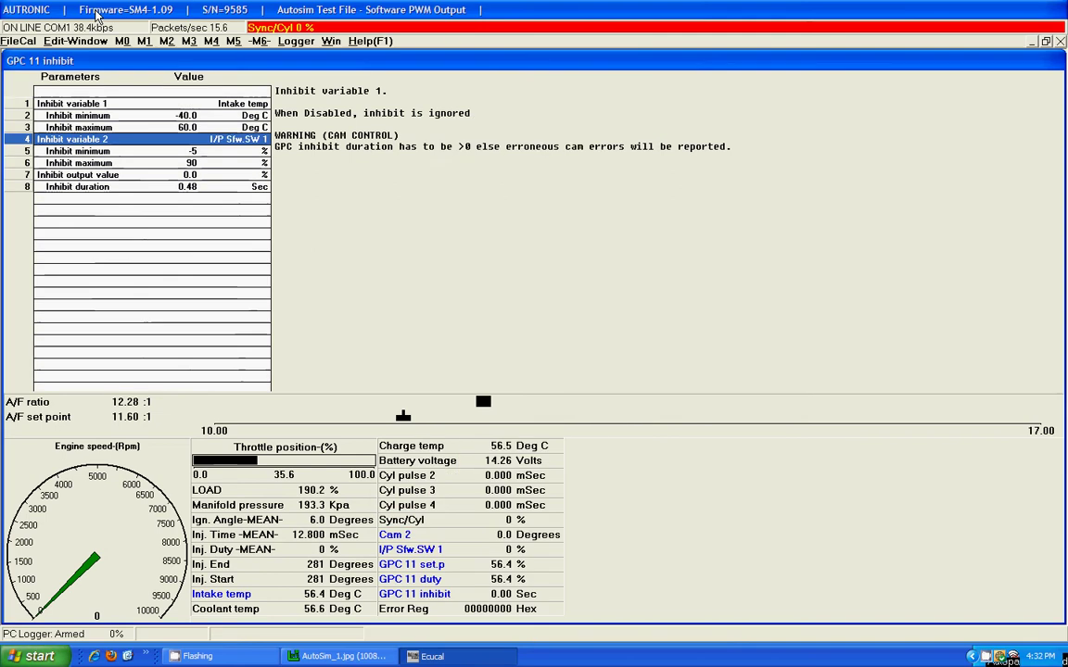
key("Down")
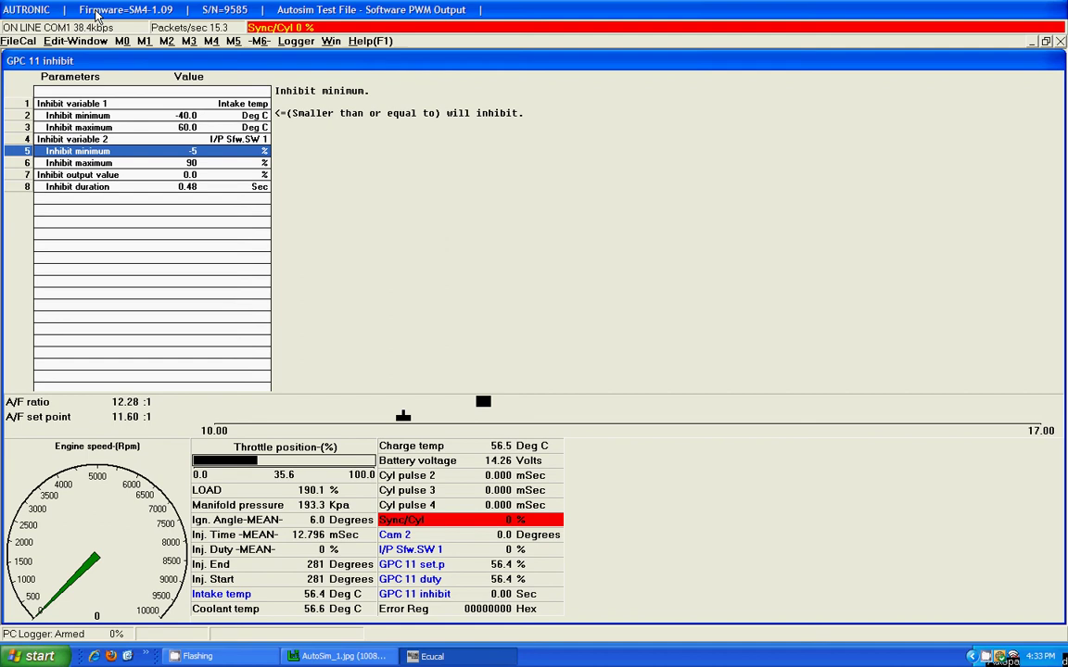
key("Down")
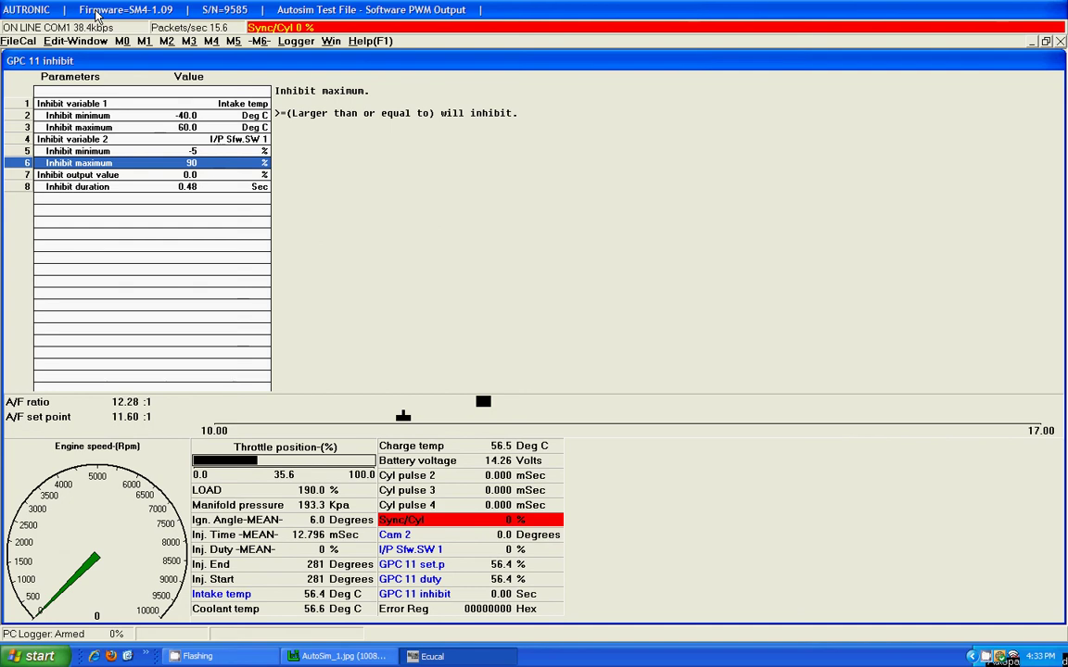
key("Down")
key("Down")
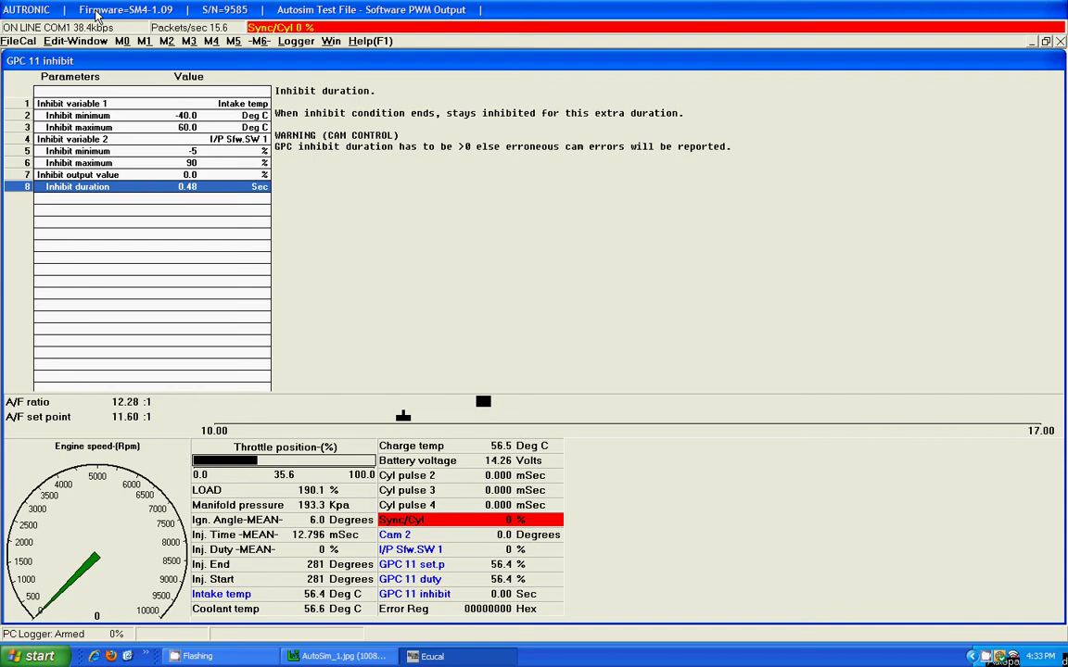
key("alt+6")
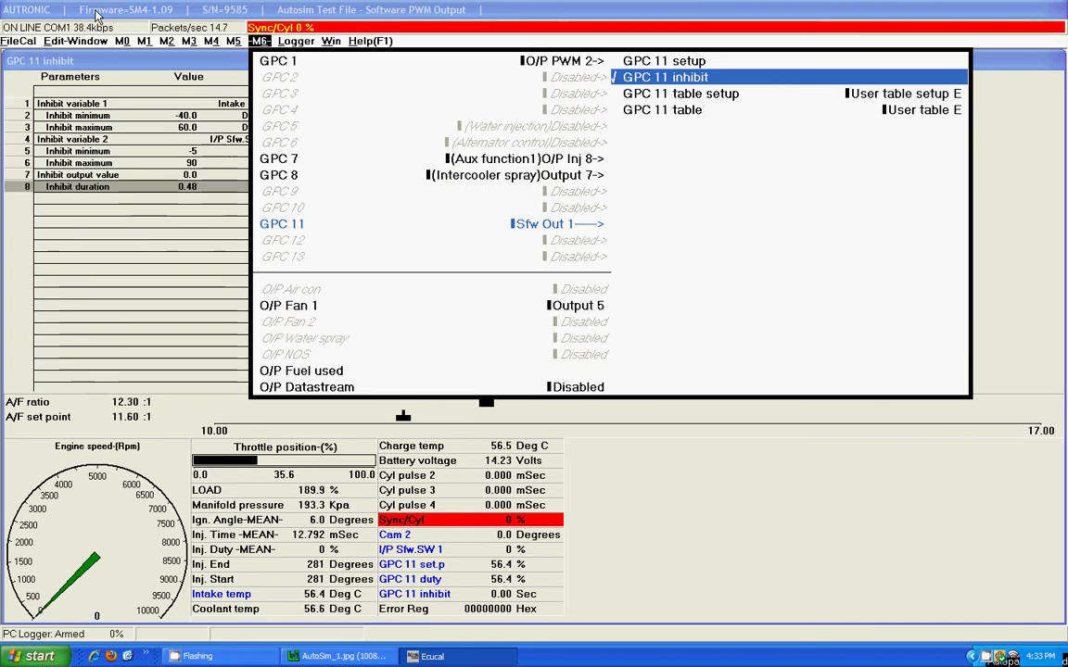
key("Down")
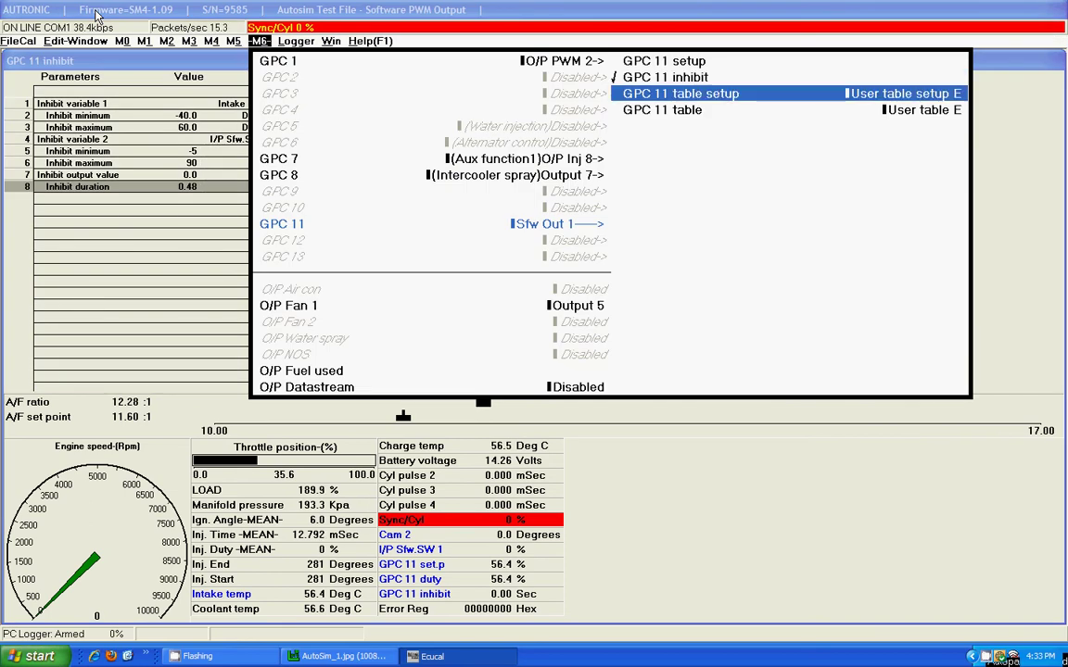
key("Return")
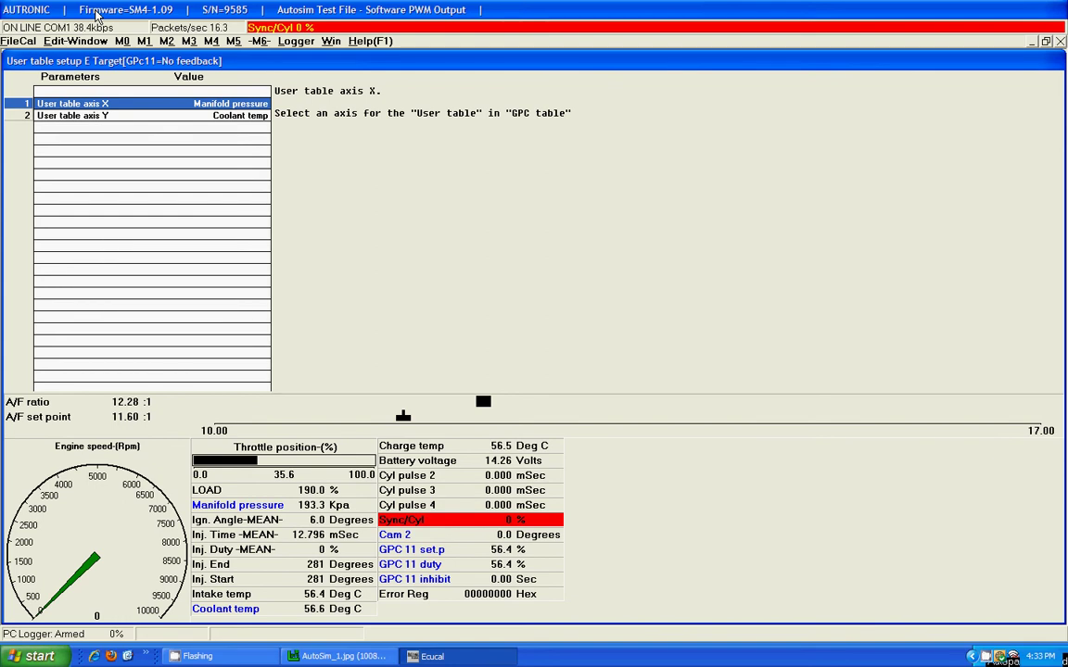
key("Down")
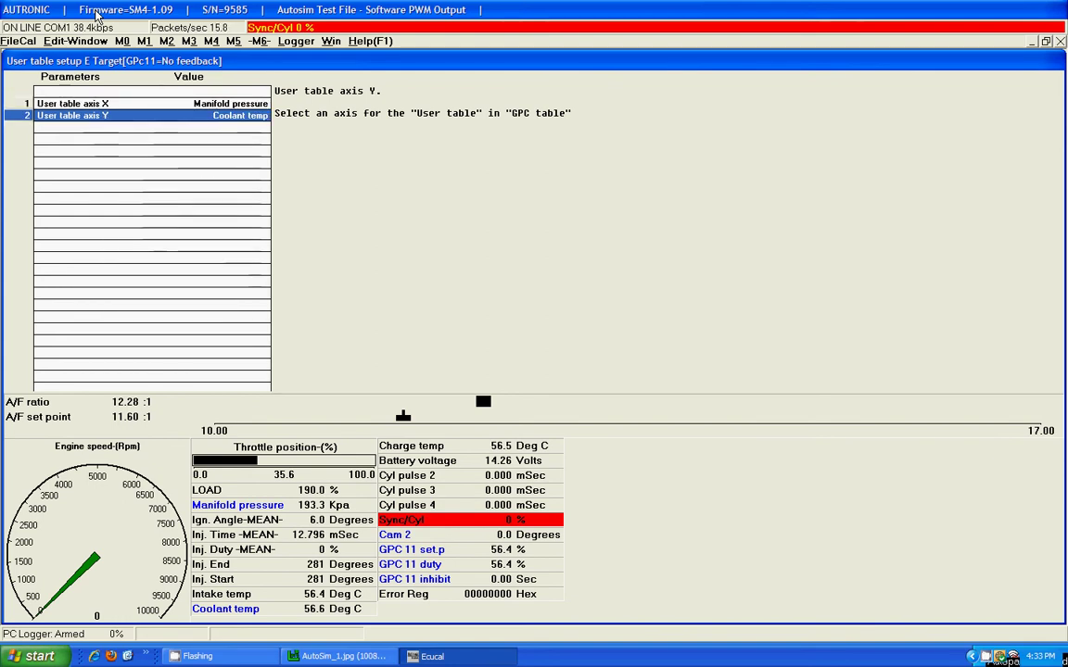
key("Escape")
key("Down")
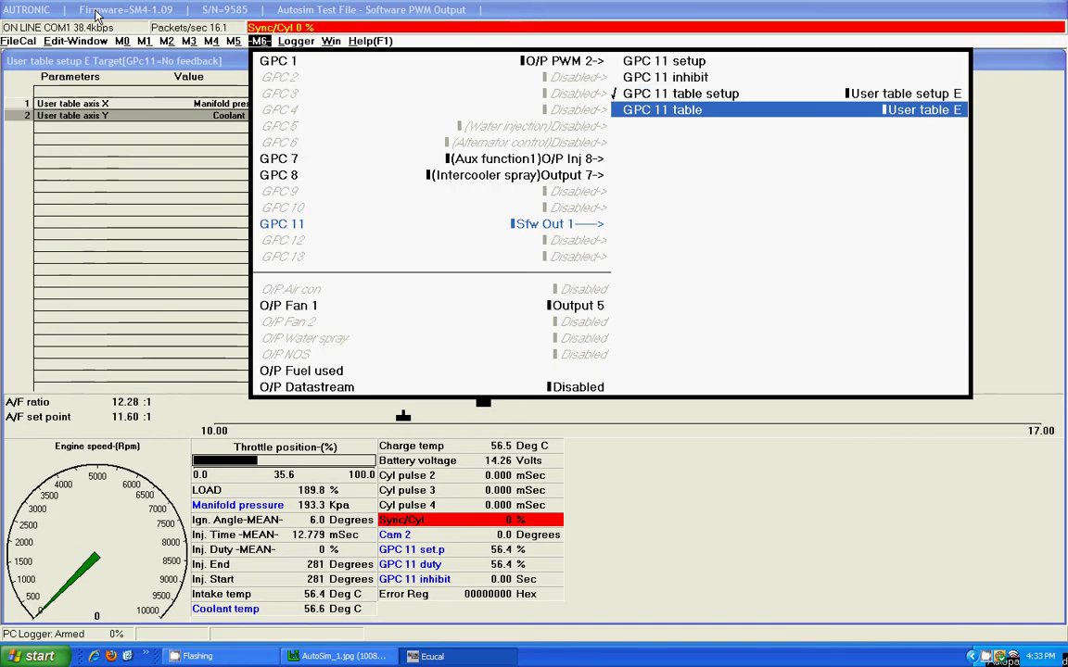
key("Return")
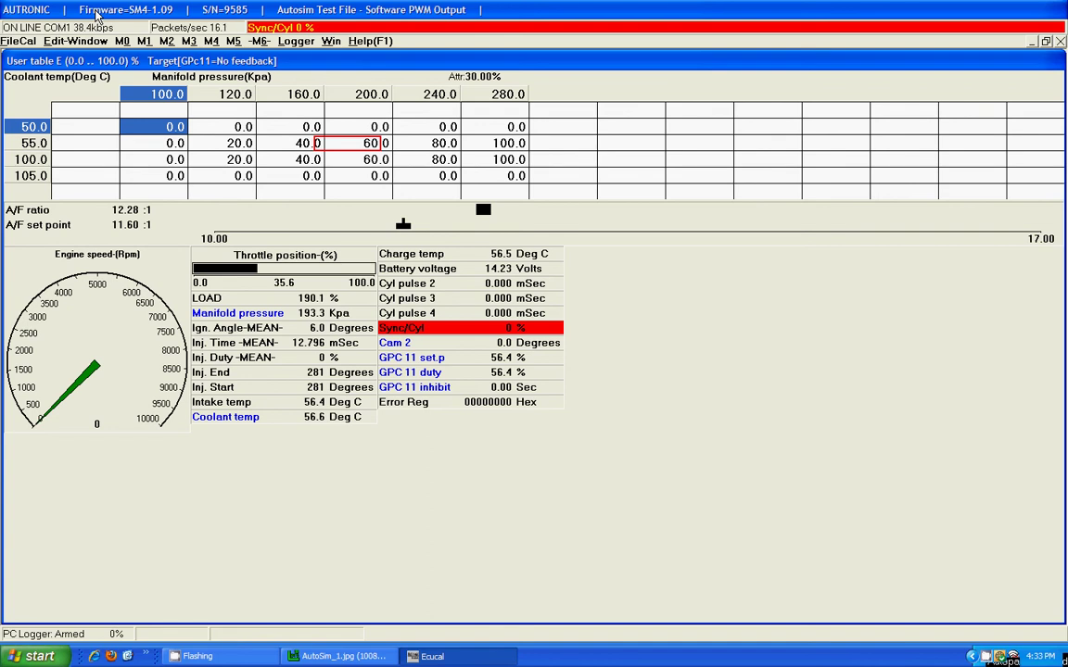
key("Right")
key("Right")
key("Right")
key("Right")
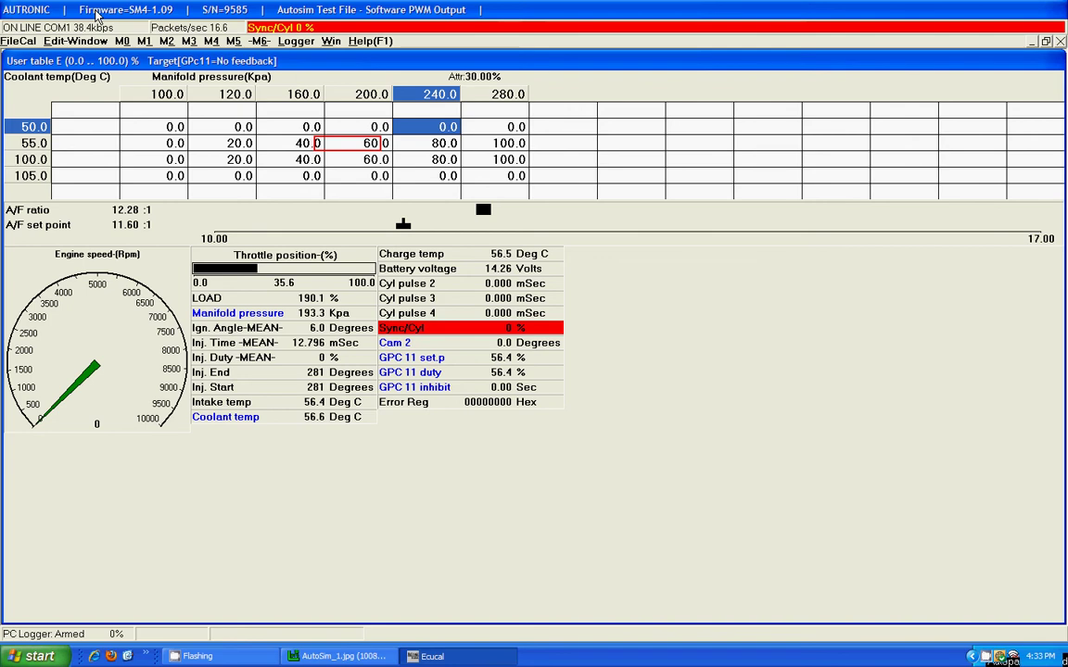
key("Left")
key("Left")
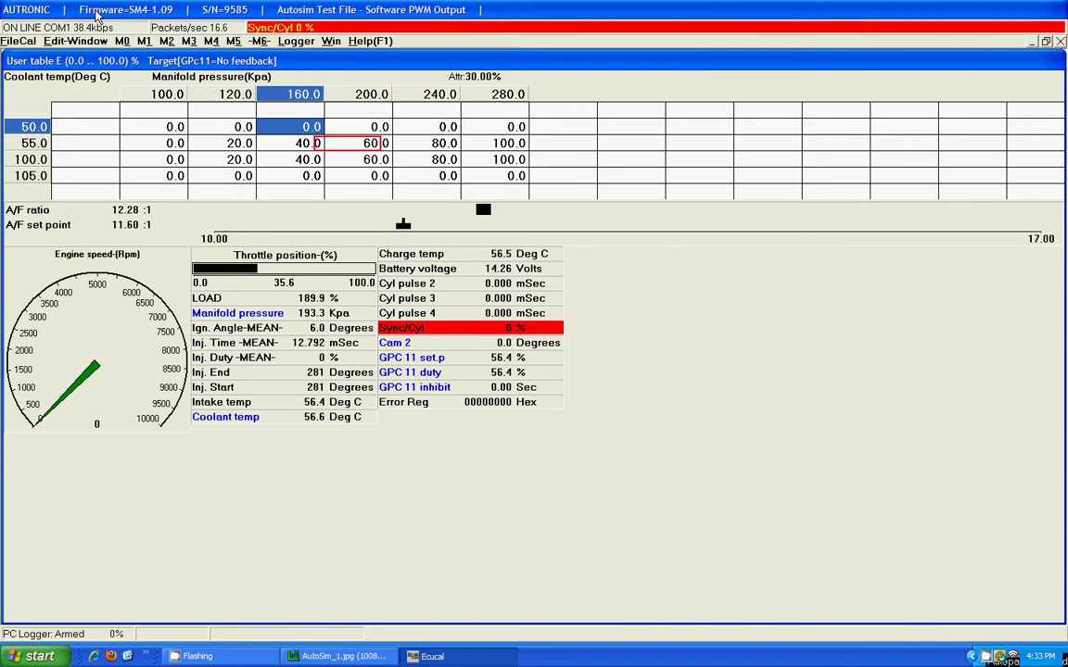
key("Left")
key("Left")
key("Right")
key("Right")
key("Right")
key("Right")
key("Right")
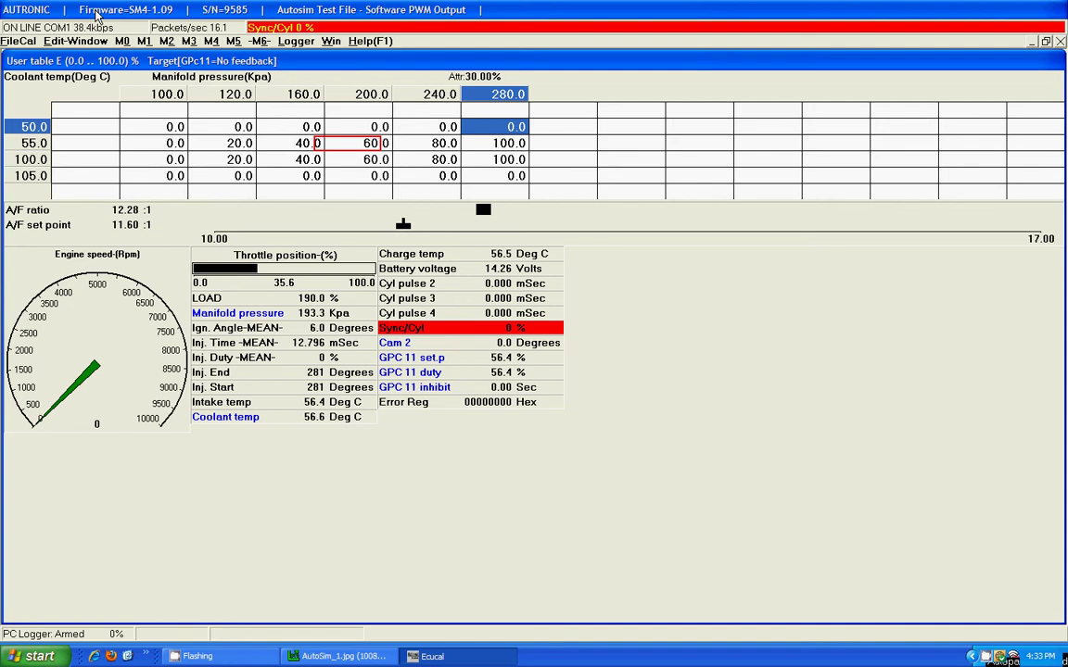
key("Left")
key("Left")
key("Left")
key("Left")
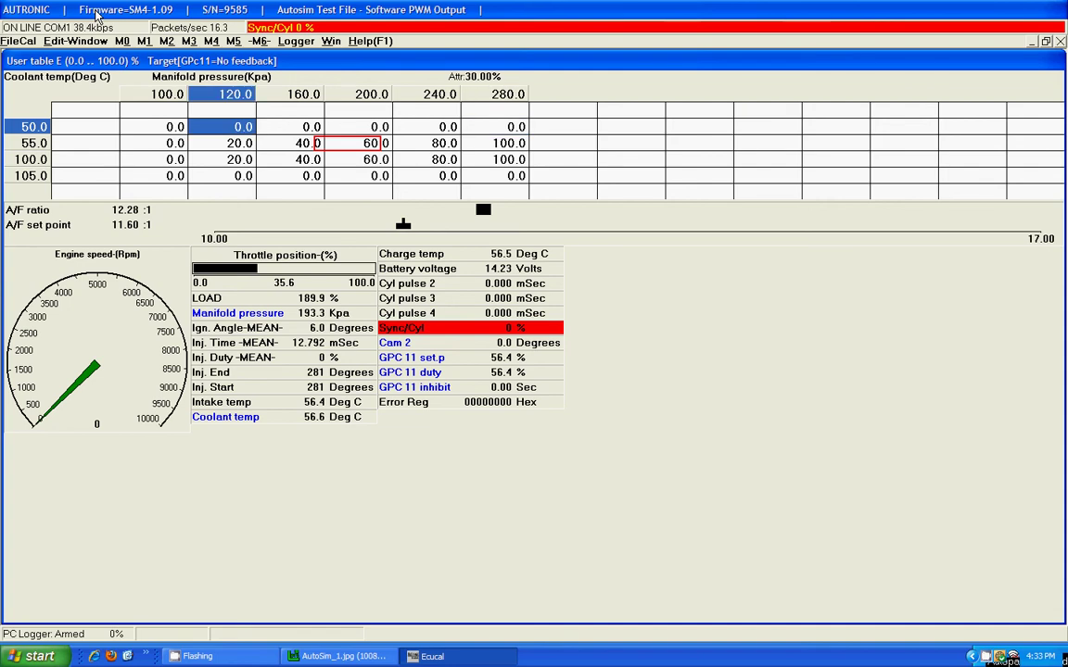
key("Left")
key("Down")
key("Down")
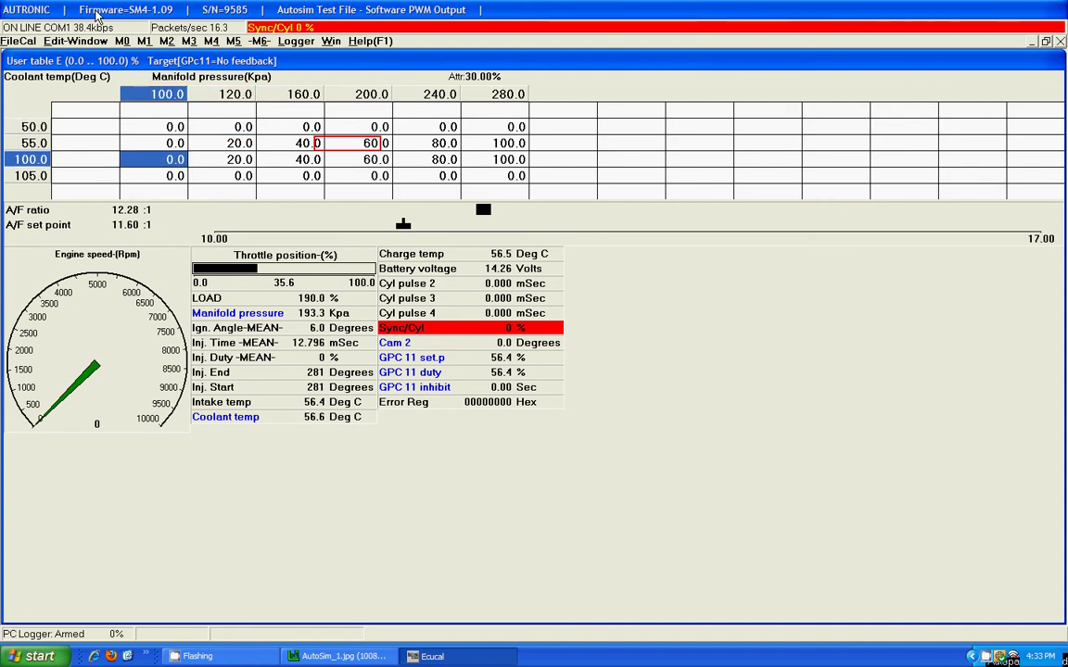
key("Down")
key("Right")
key("Right")
key("Right")
key("Right")
key("Right")
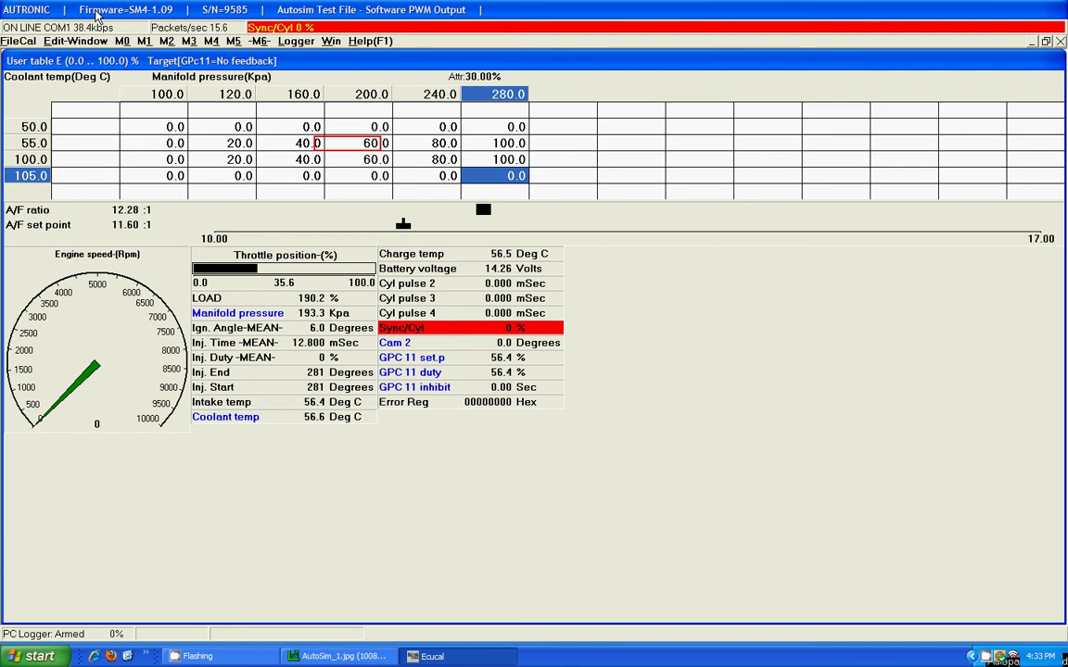
key("Left")
key("Left")
key("Left")
key("Left")
key("Left")
key("Up")
key("Up")
key("Up")
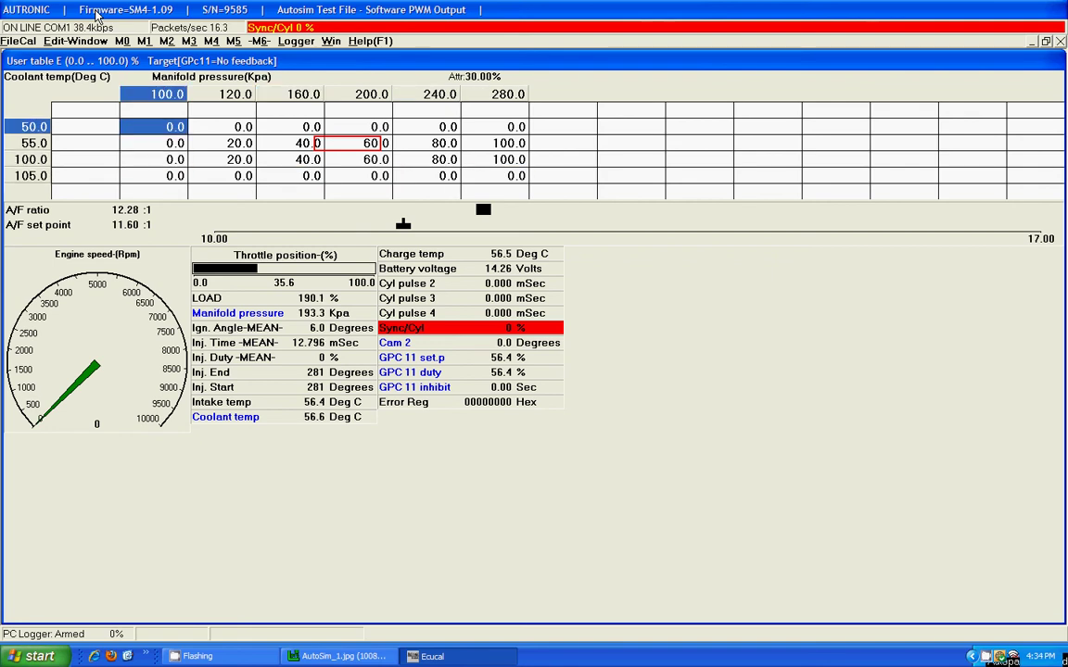
key("Right")
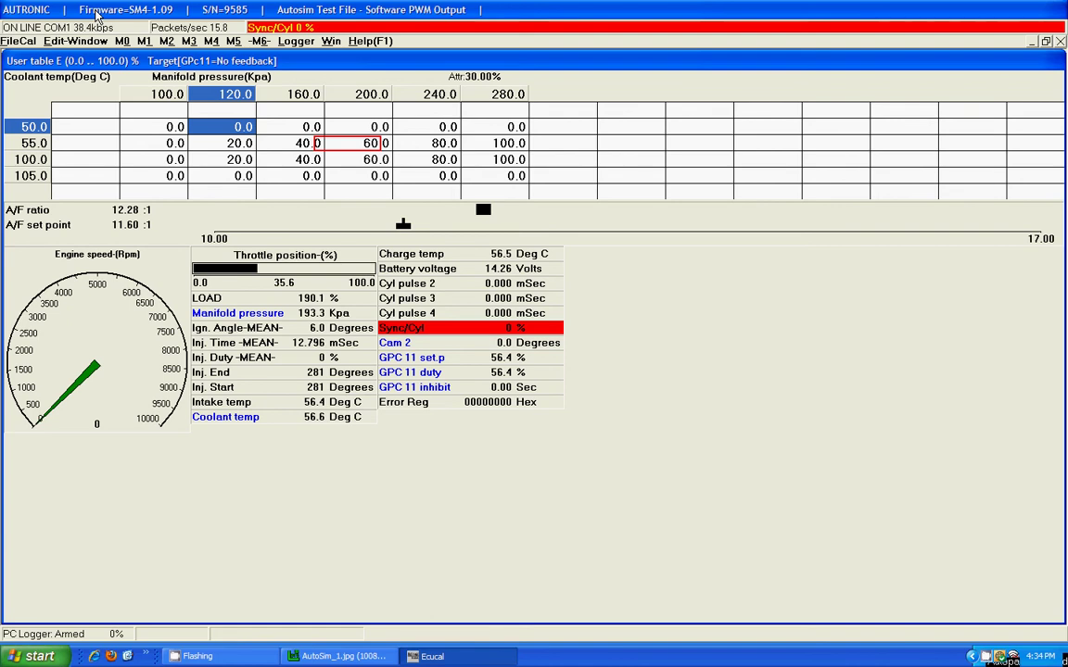
key("Right")
key("Right")
key("Right")
key("Down")
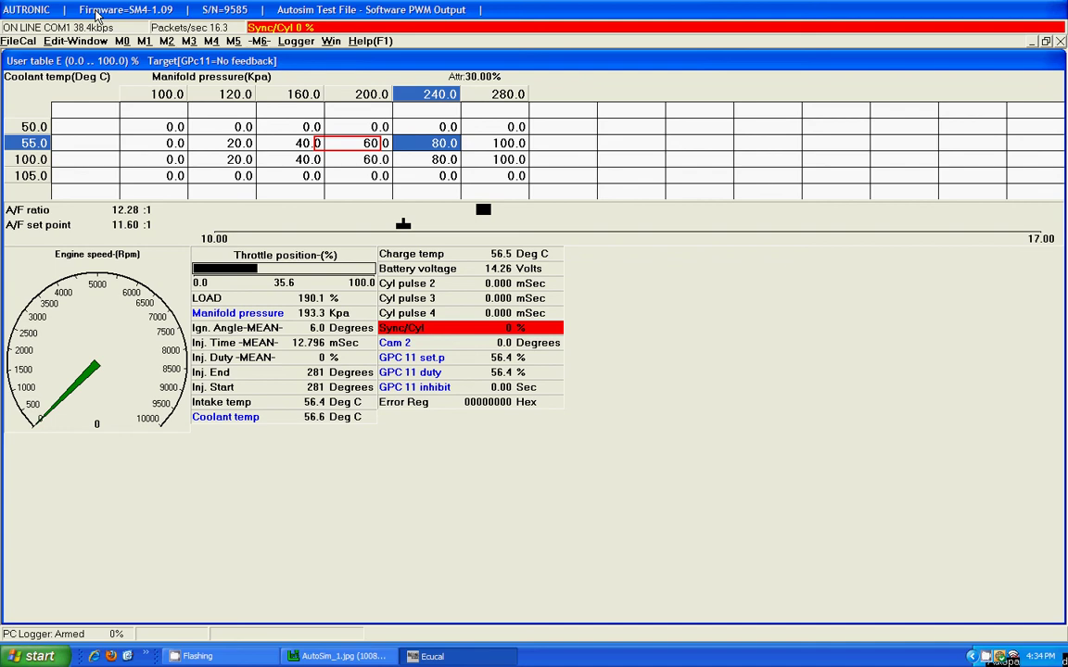
key("Left")
key("Left")
key("Left")
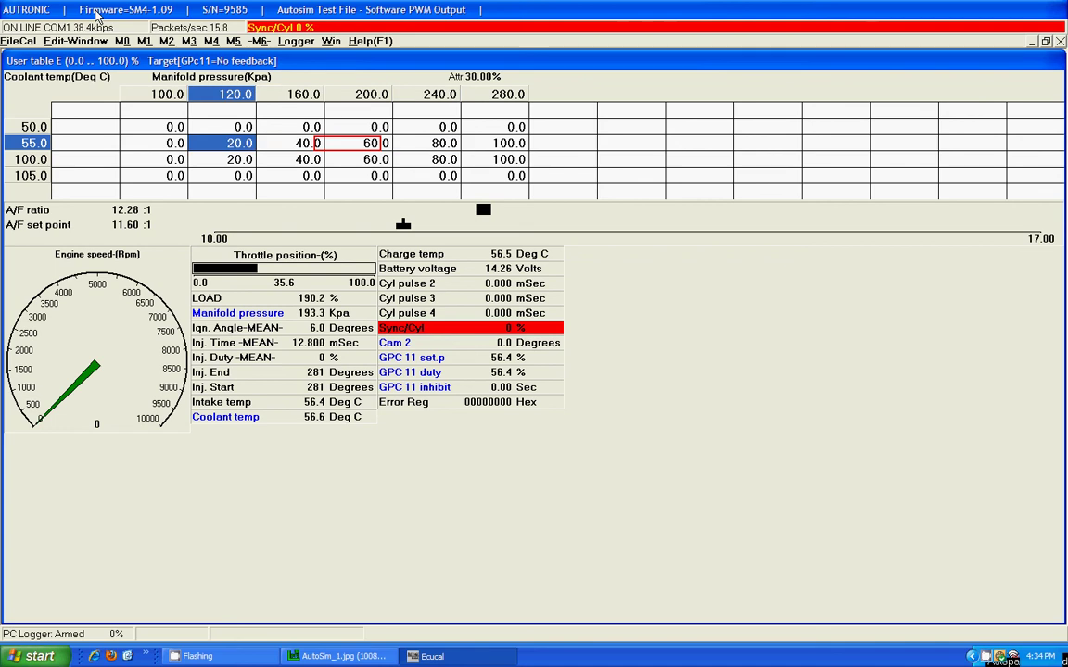
key("Down")
key("Right")
key("Right")
key("Right")
key("Right")
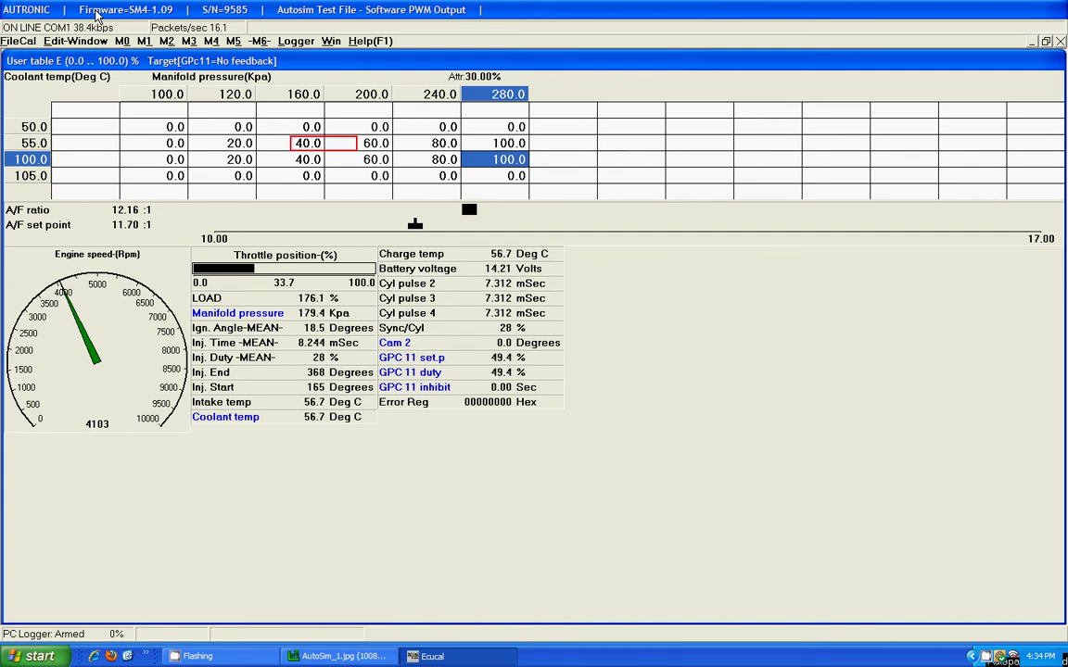
key("Up")
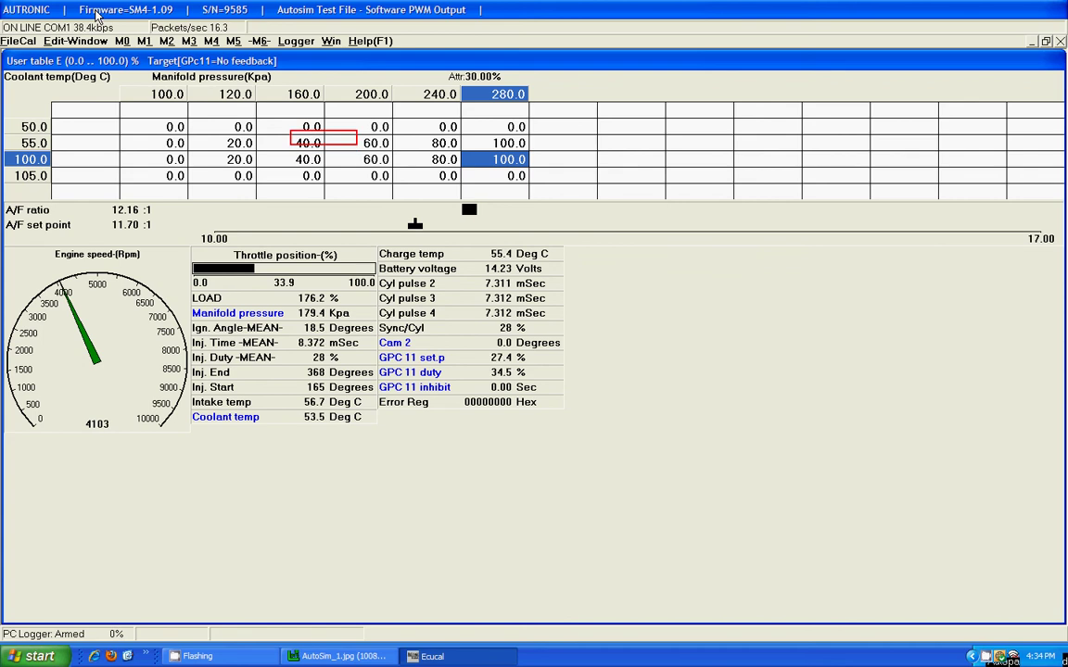
key("Down")
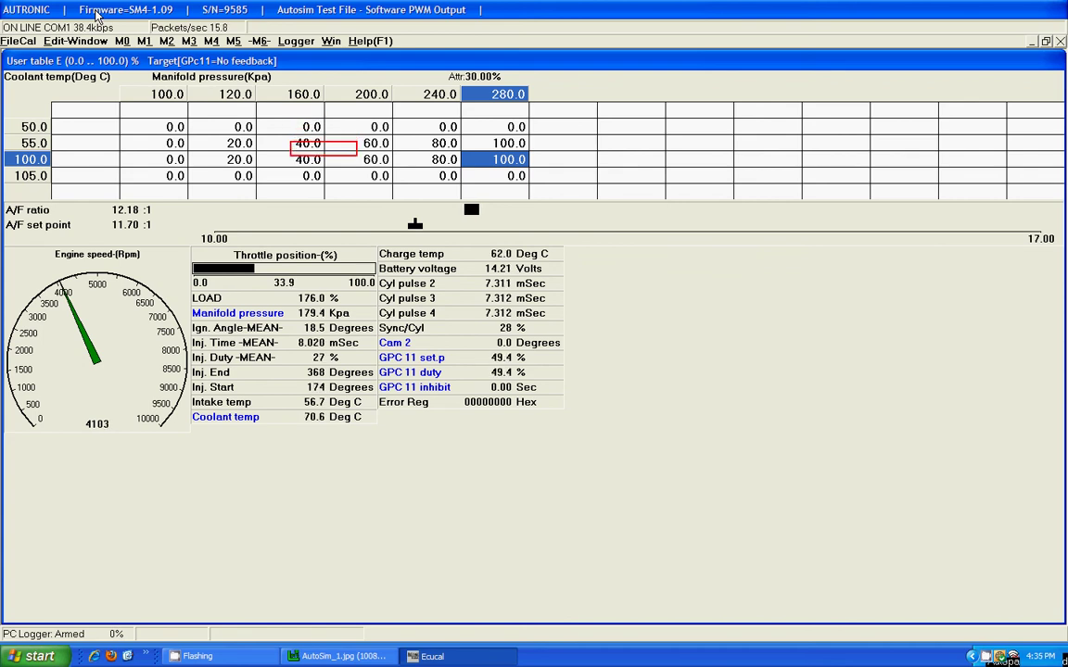
key("Down")
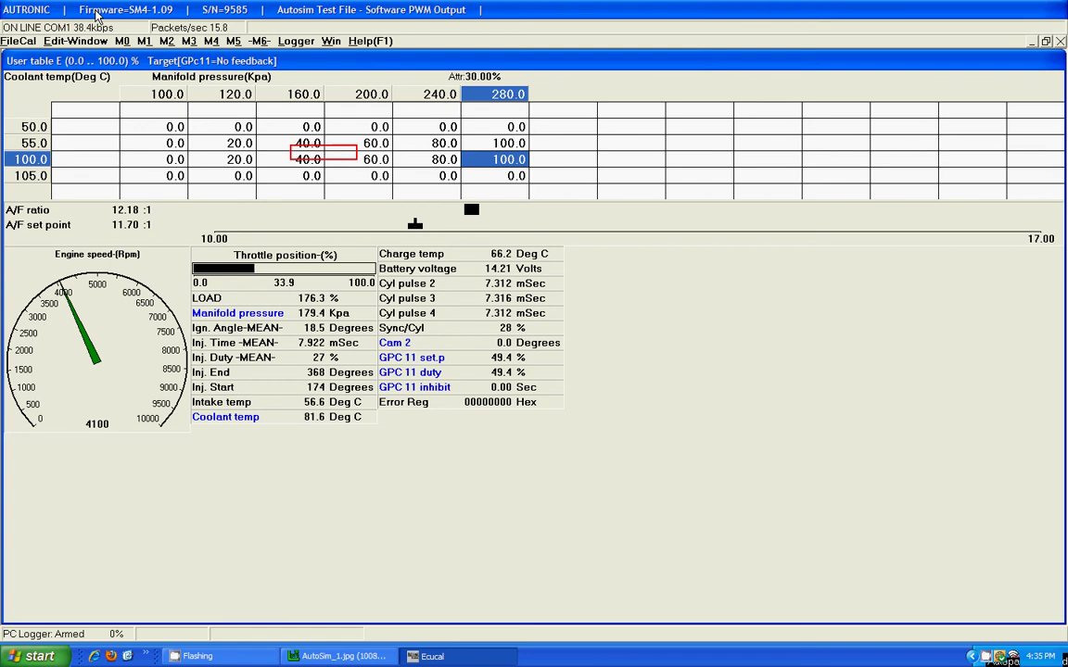
key("Down")
key("Down")
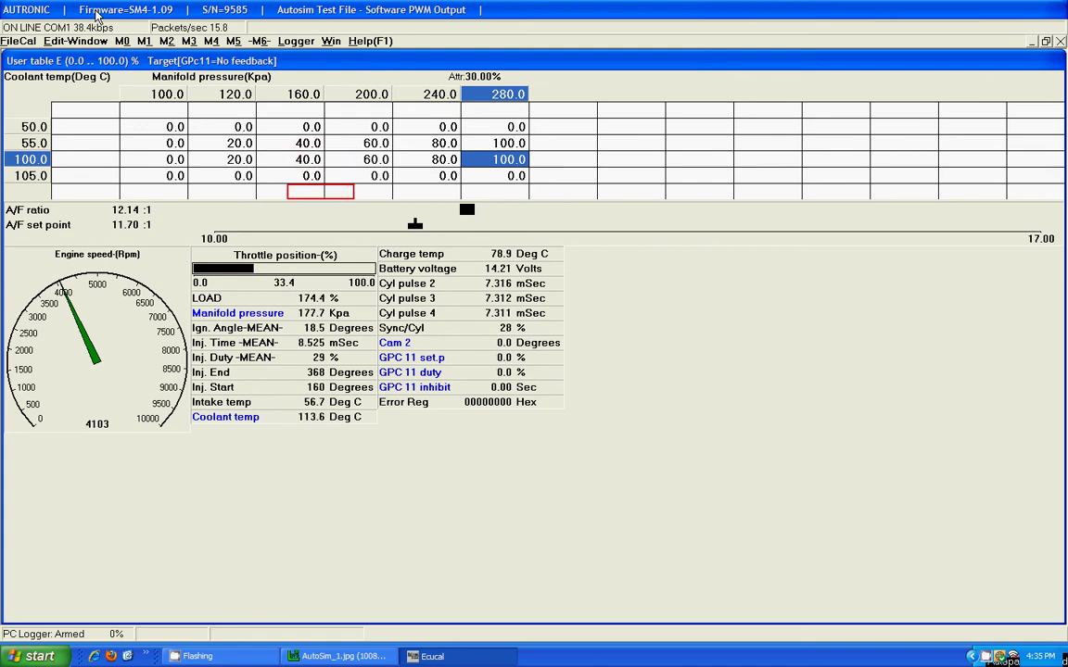
key("Up")
key("Up")
key("Up")
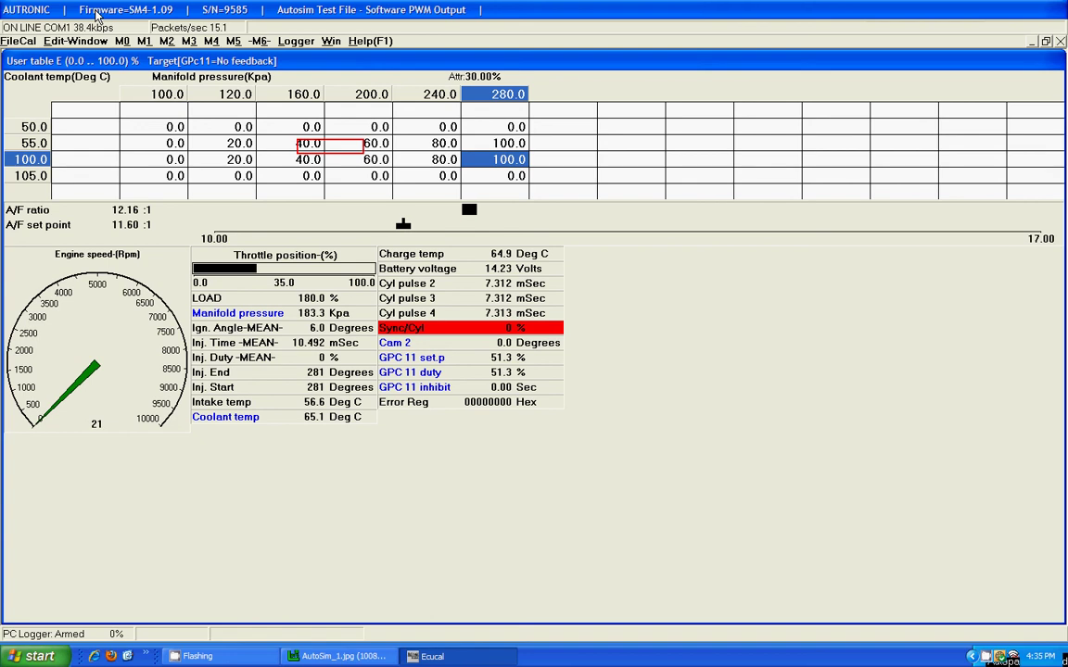
Step: Confirm GPC 1's setpoint is User table A
key("alt+6")
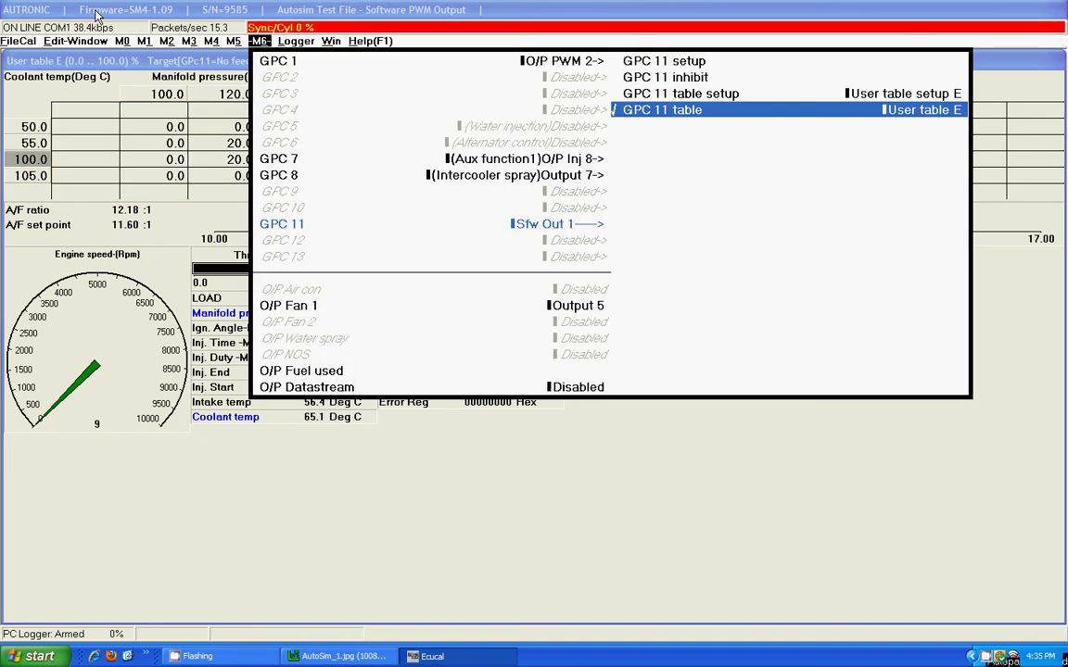
key("Escape")
key("Up")
key("Up")
key("Up")
key("Up")
key("Up")
key("Up")
key("Up")
key("Up")
key("Up")
key("Up")
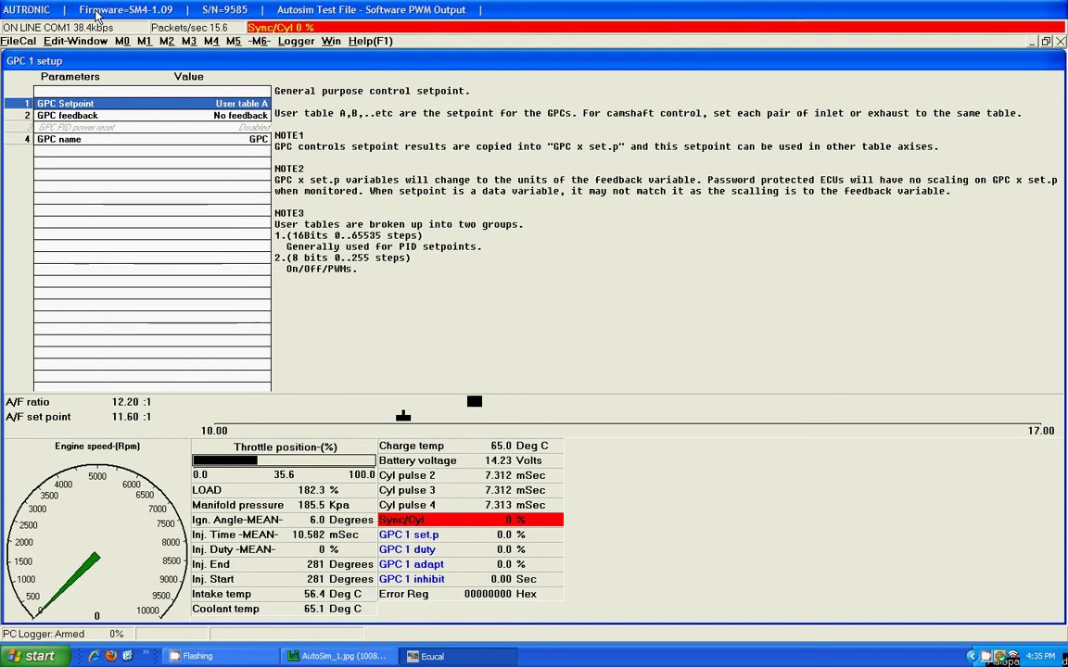
key("Return")
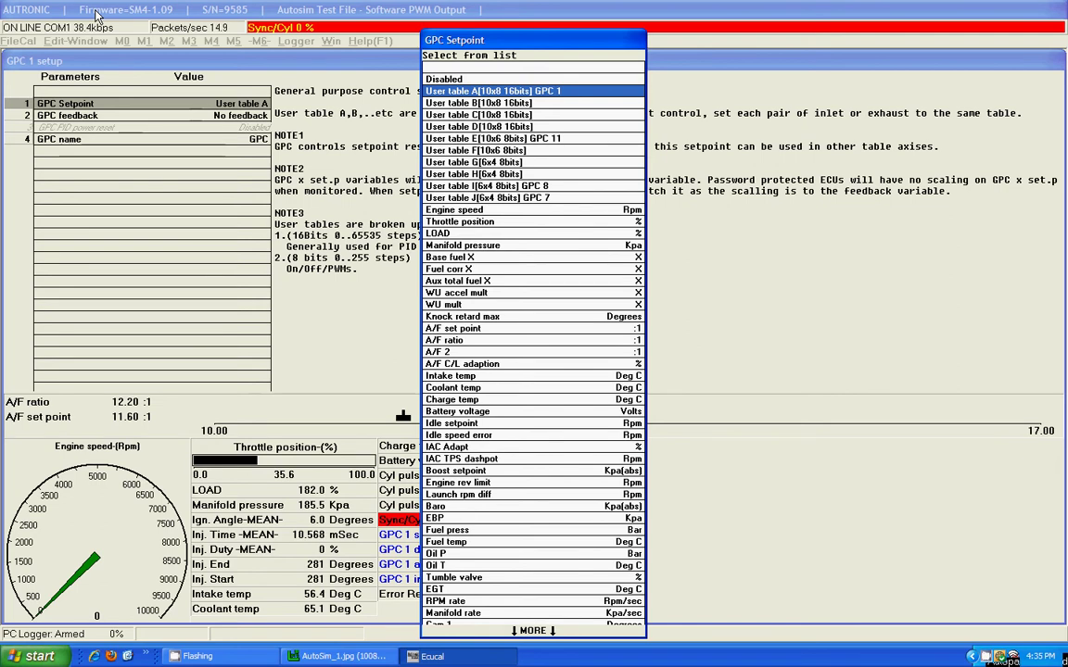
key("Escape")
Step: Confirm GPC 1 has no feedback and check its name, then select GPC 1 inhibit
key("Down")
key("Return")
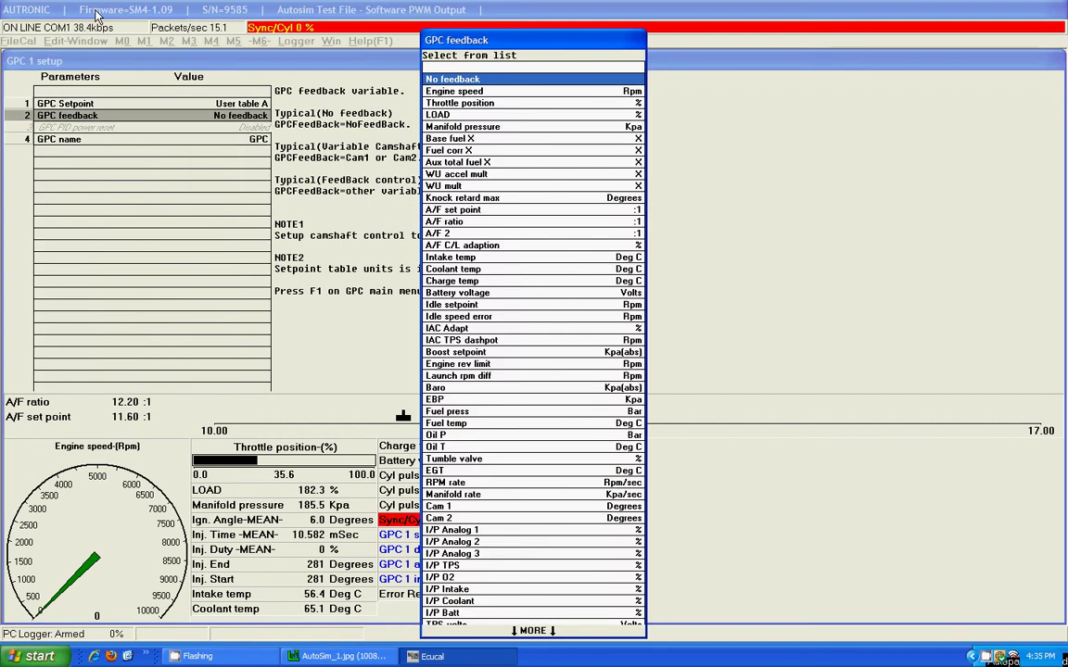
key("Escape")
key("Down")
key("Down")
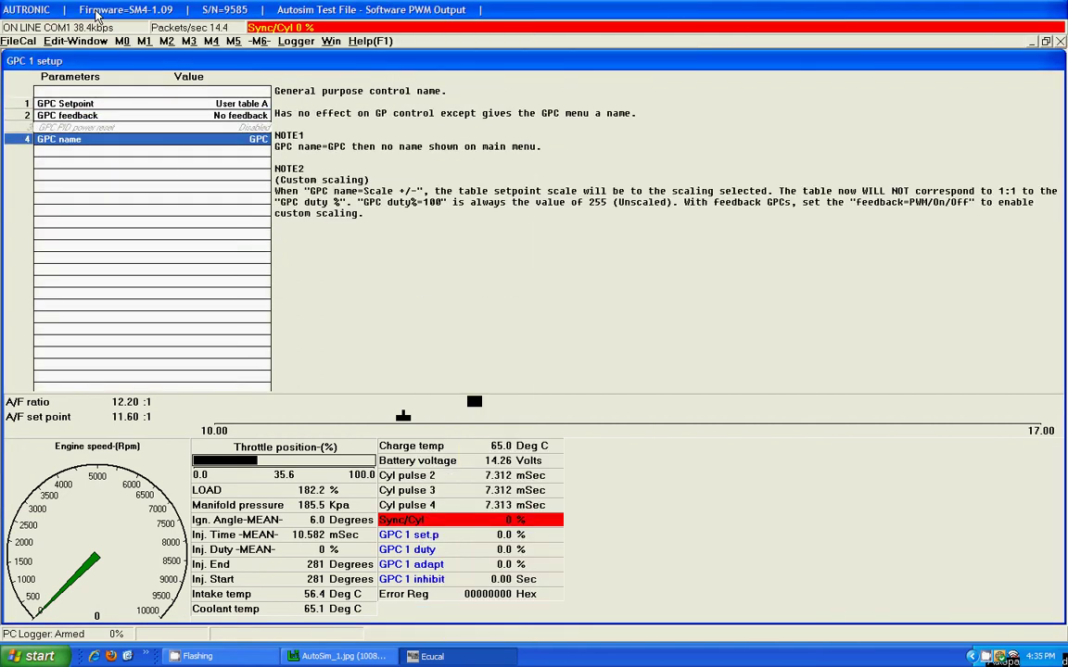
key("Return")
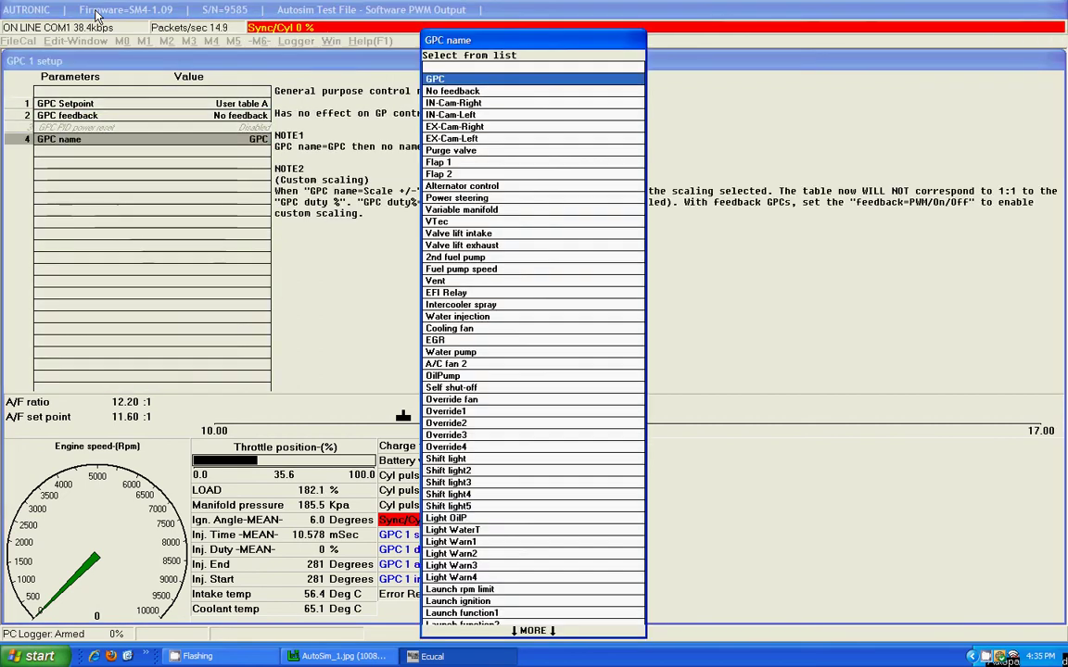
key("Escape")
key("Escape")
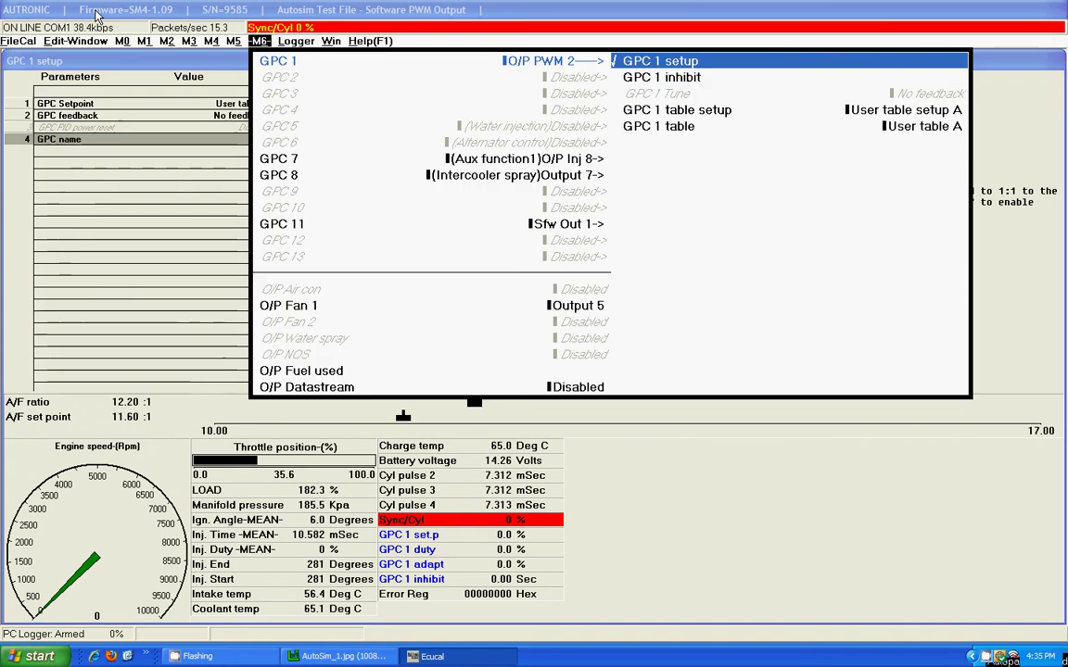
key("Down")
key("Return")
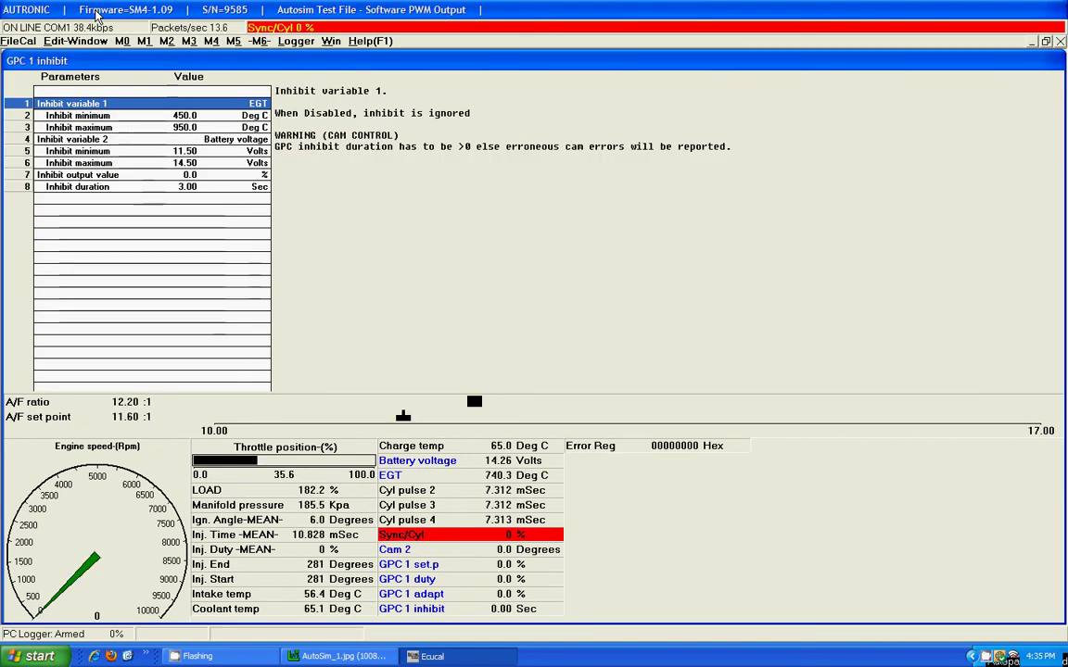
key("Down")
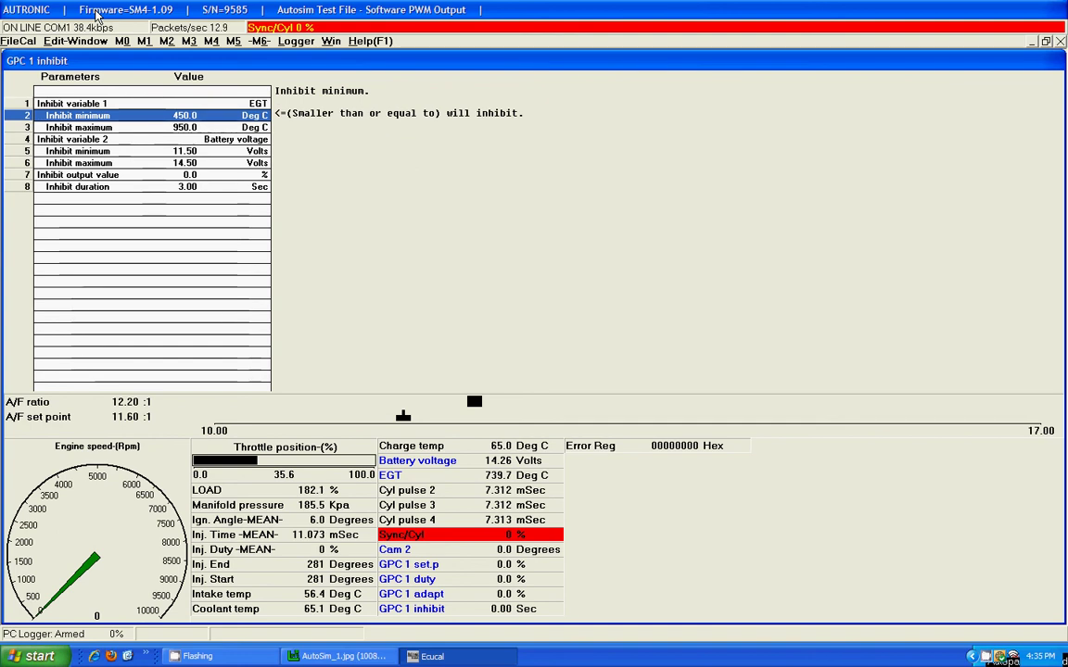
key("Down")
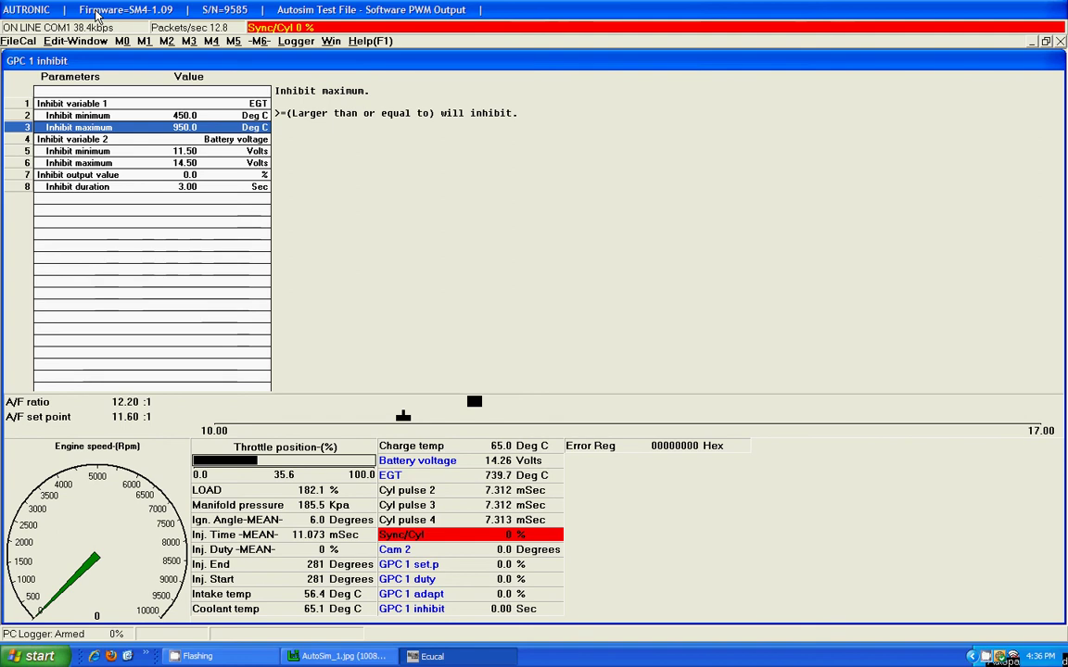
key("Up")
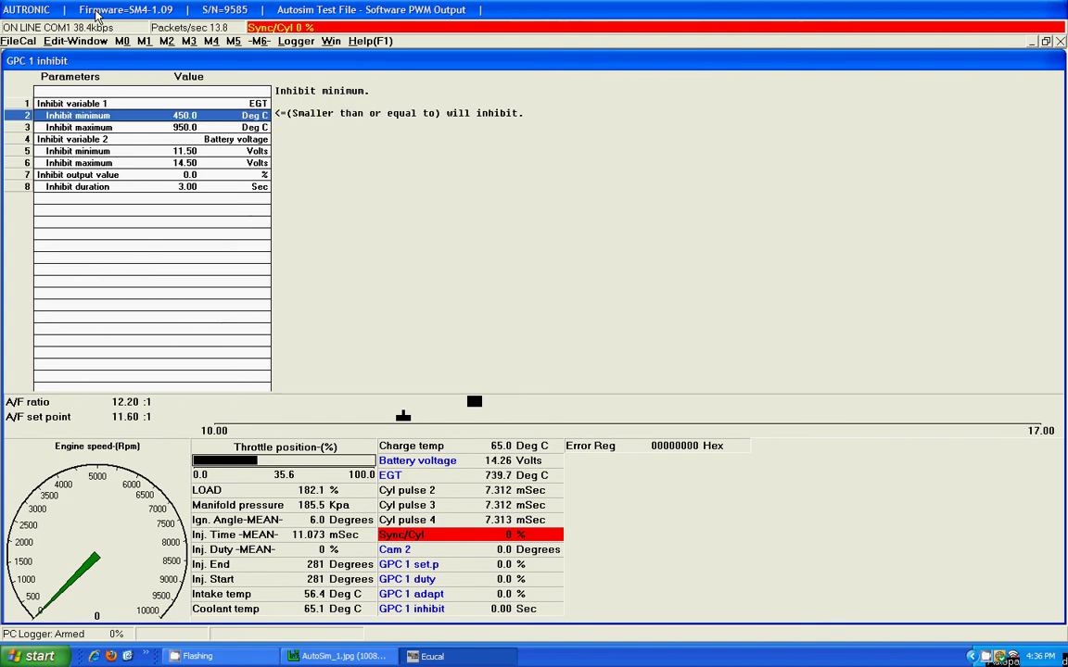
key("Down")
key("Down")
key("Down")
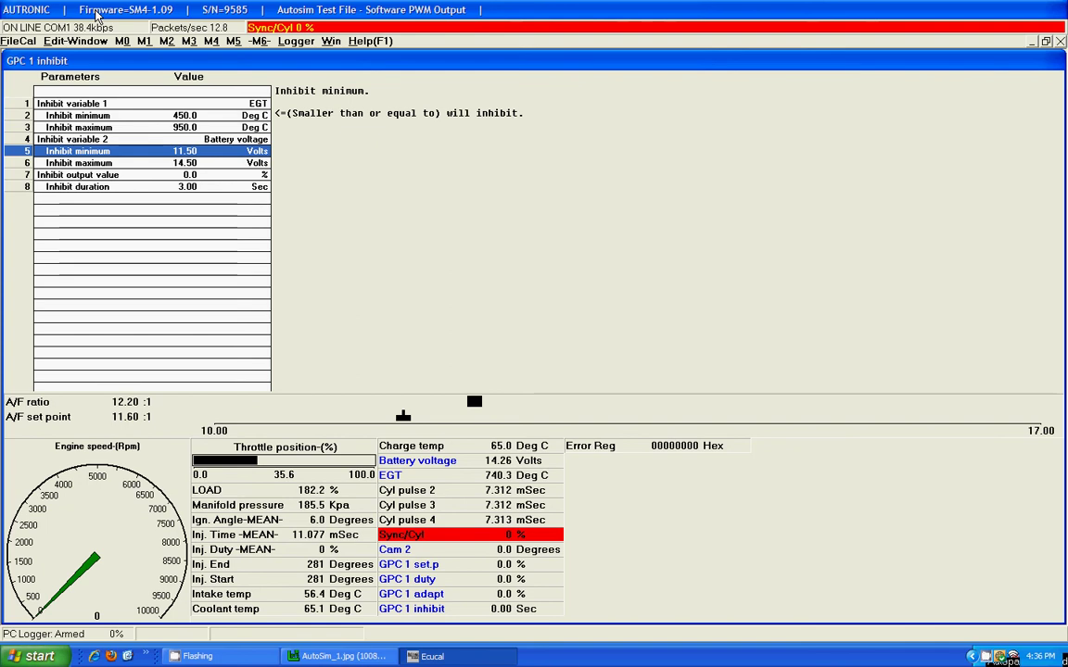
key("Down")
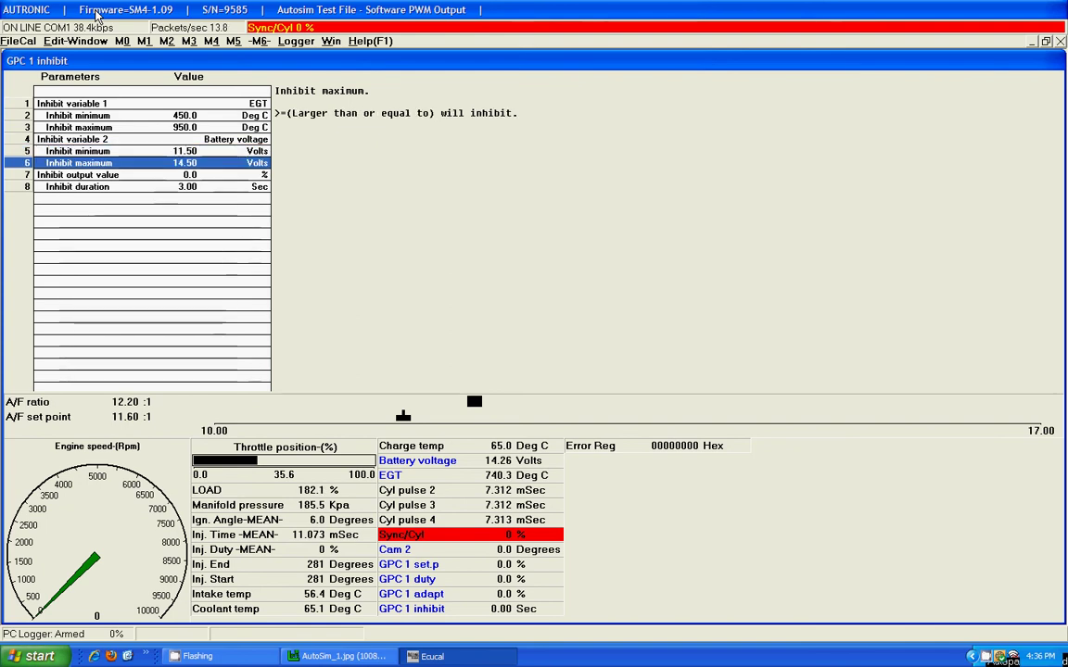
key("Down")
key("Down")
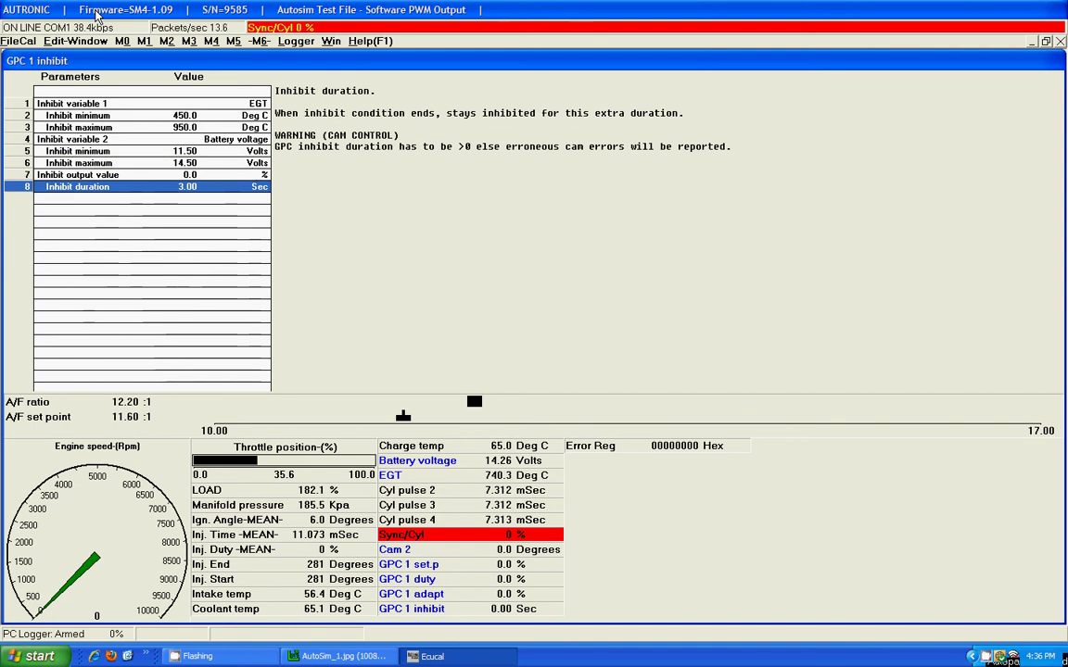
key("alt+6")
Step: In GPC 1 table setup, keep the Y axis as Sfw Out 1 against engine speed
key("Down")
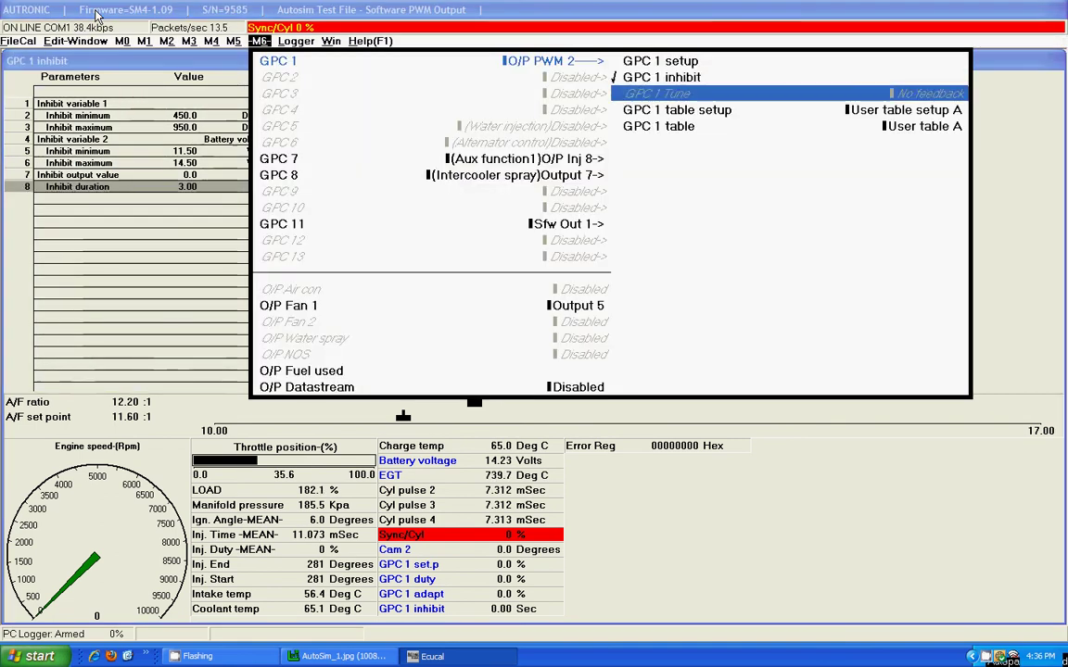
key("Down")
key("Return")
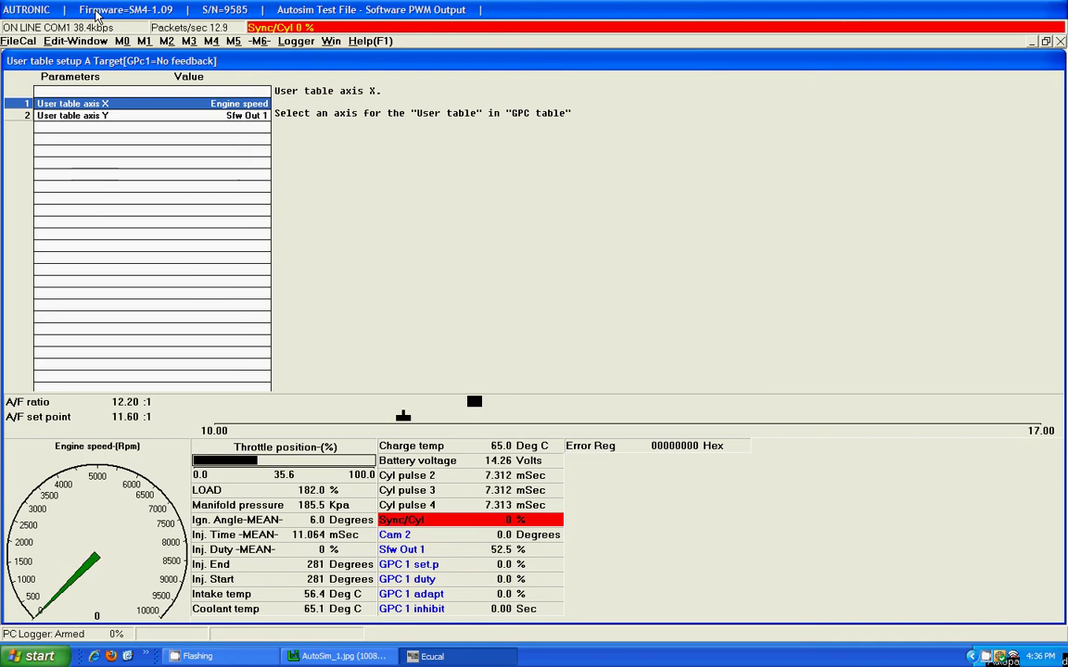
key("Down")
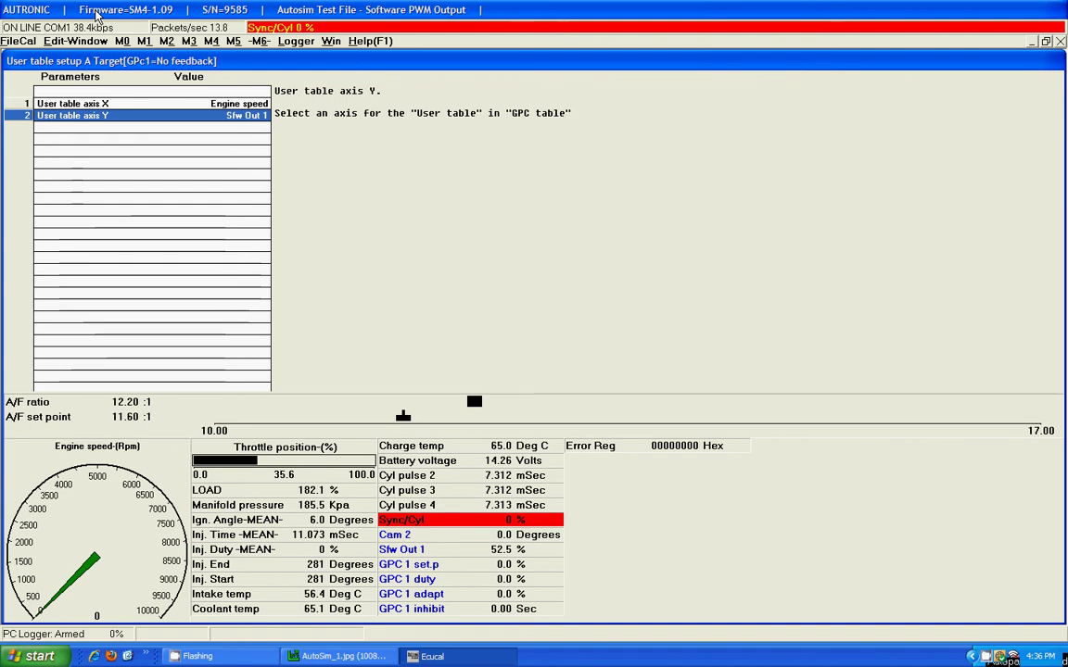
key("Return")
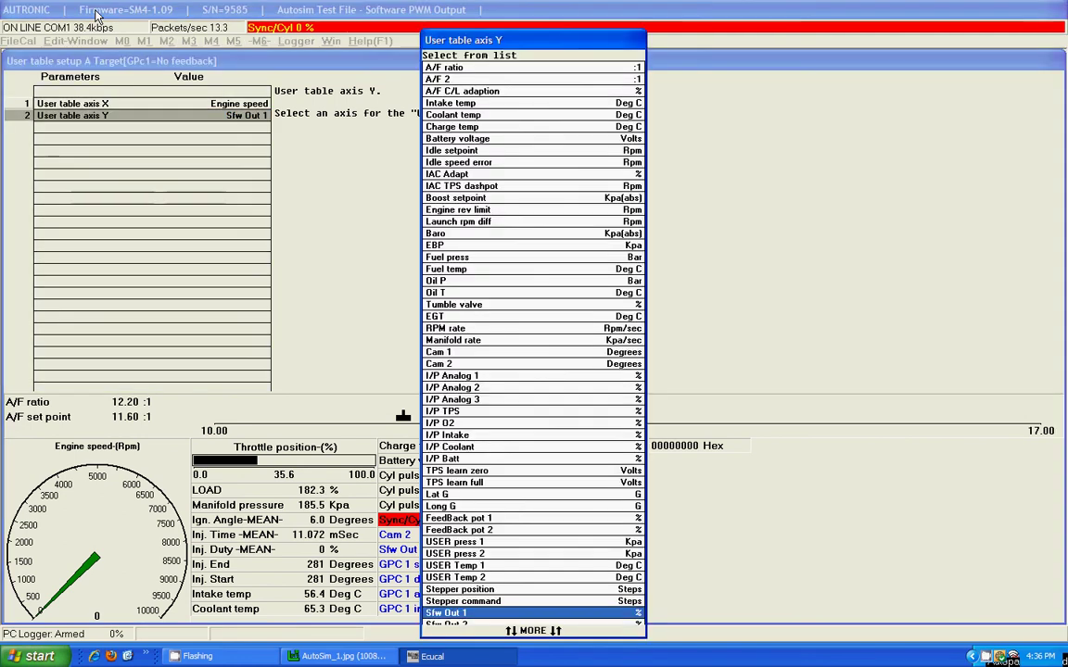
key("Up")
key("Up")
key("Up")
key("Up")
key("Up")
key("Up")
key("Up")
key("Up")
key("Up")
key("Up")
key("Up")
key("Up")
key("Up")
key("Up")
key("Up")
key("Up")
key("Up")
key("Up")
key("Up")
key("Up")
key("Up")
key("Up")
key("Up")
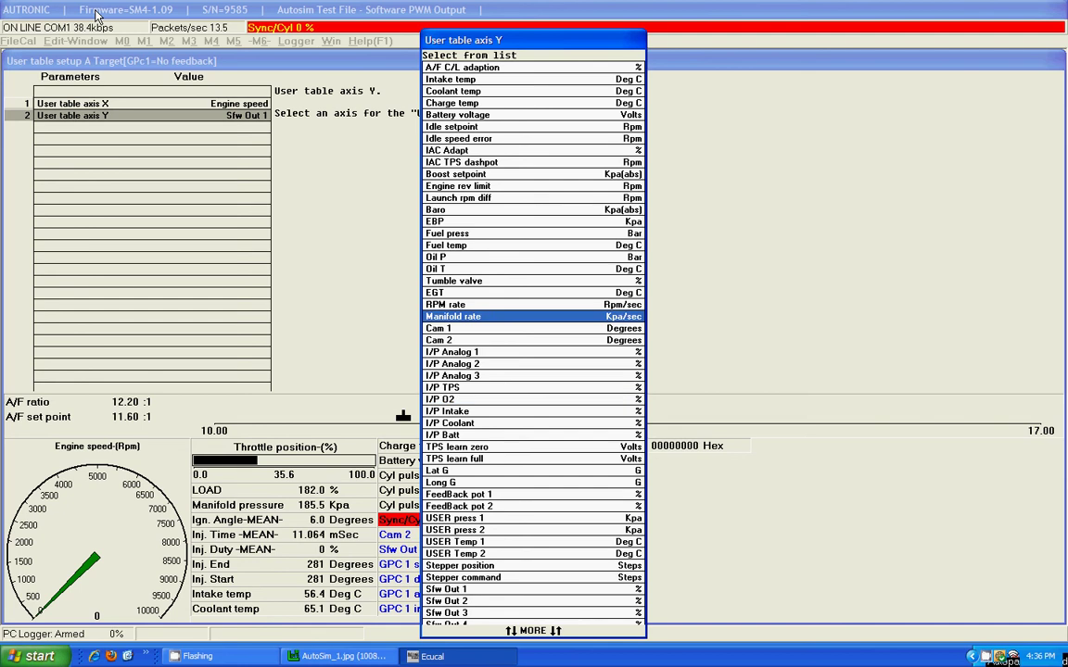
key("Down")
key("Down")
key("Down")
key("Down")
key("Down")
key("Down")
key("Down")
key("Down")
key("Down")
key("Down")
key("Down")
key("Down")
key("Down")
key("Down")
key("Down")
key("Down")
key("Down")
key("Down")
key("Down")
key("Down")
key("Down")
key("Down")
key("Down")
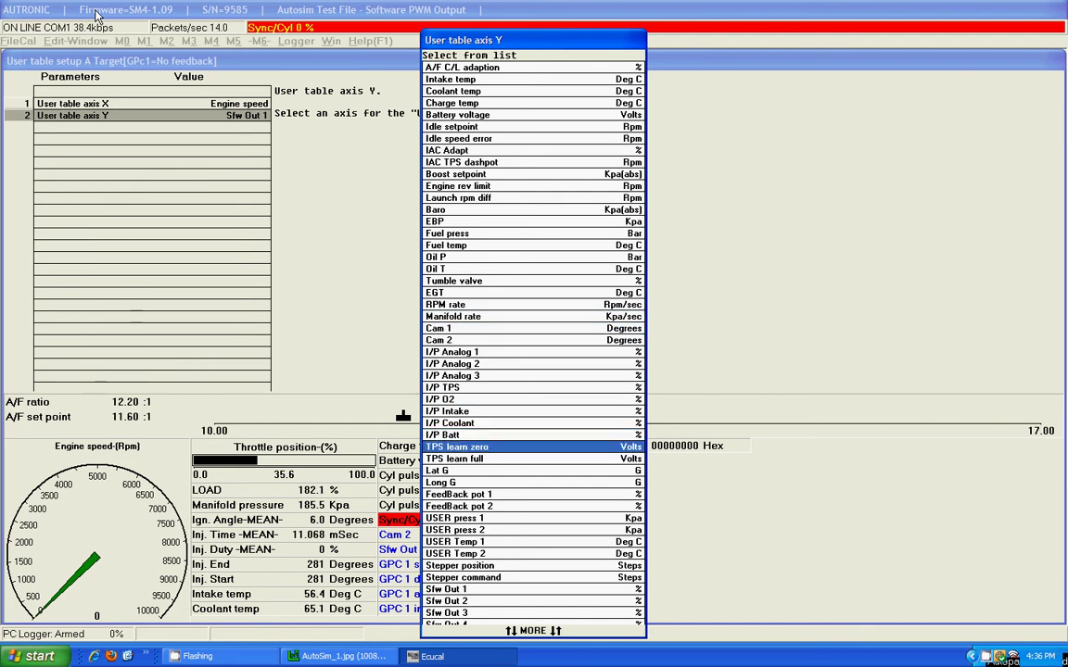
key("Return")
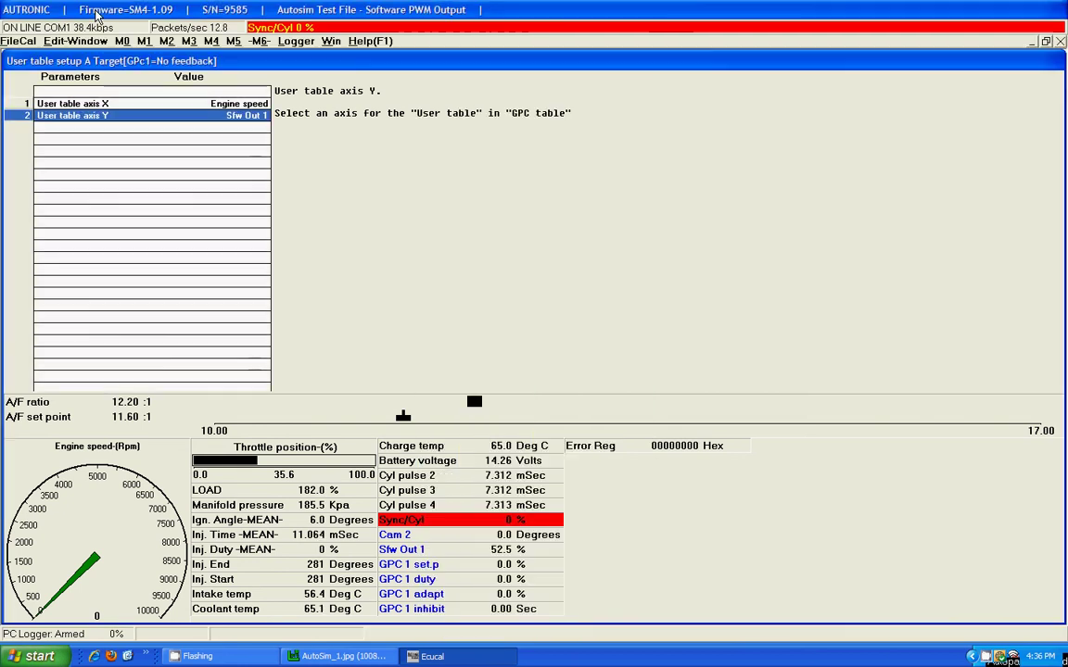
key("Escape")
key("Down")
key("Return")
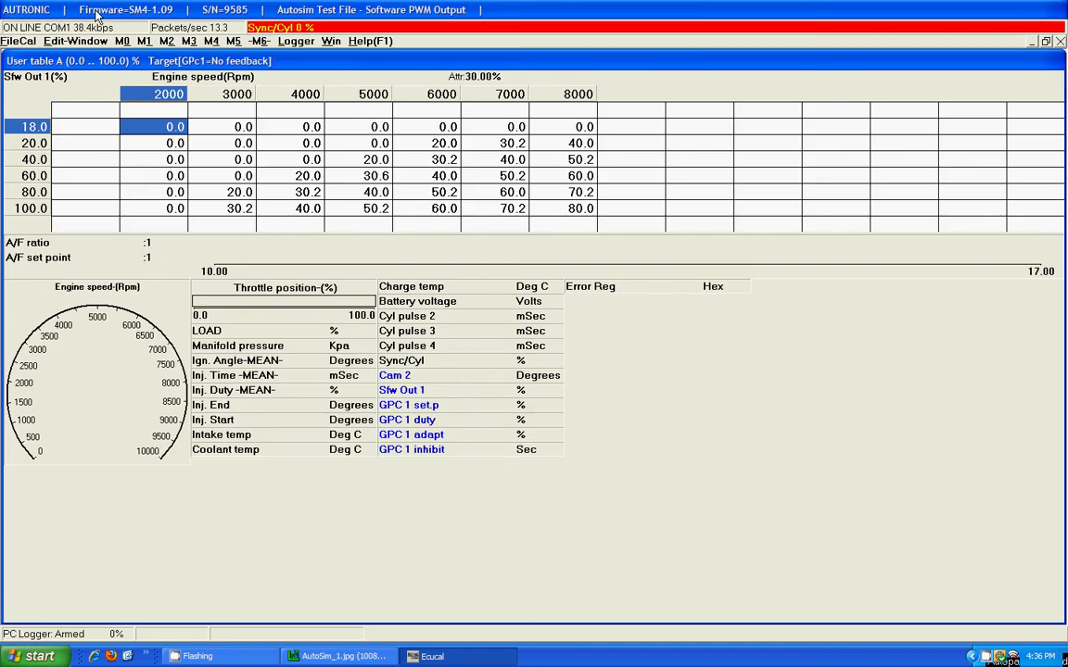